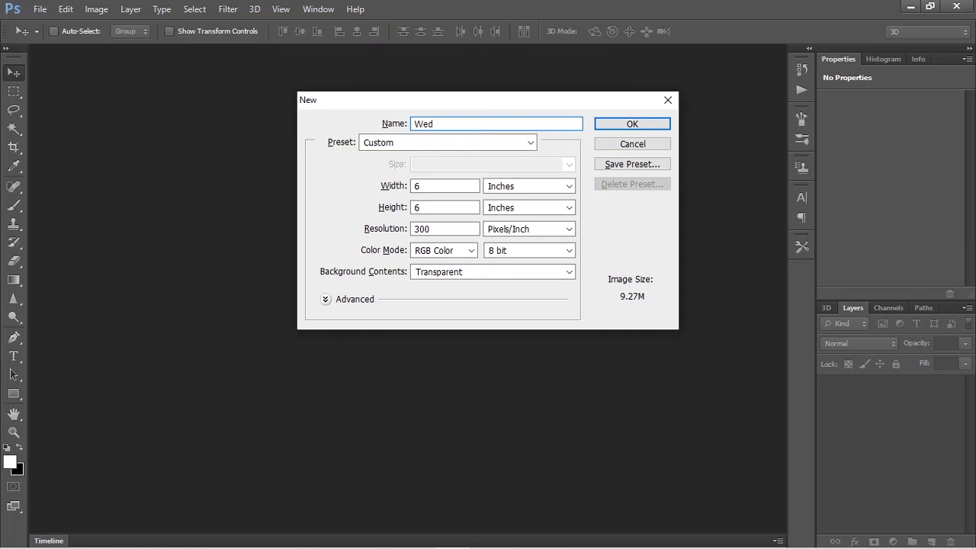
- Name the new document "WedRing Clicks"
text(Rin Clicks)
click(446, 127)
key(BackSpace)
text(g)
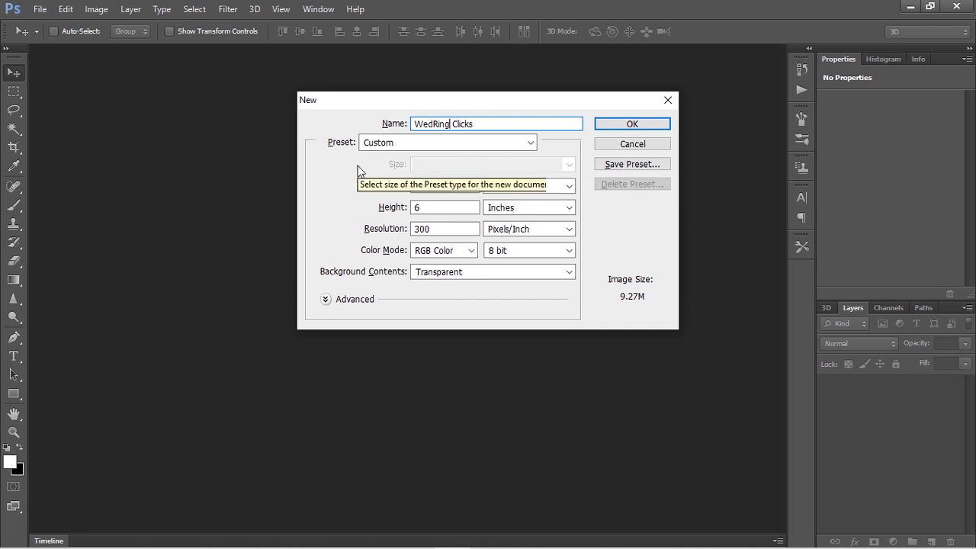
- Try the International Paper preset at A4 size for the new document
click(444, 152)
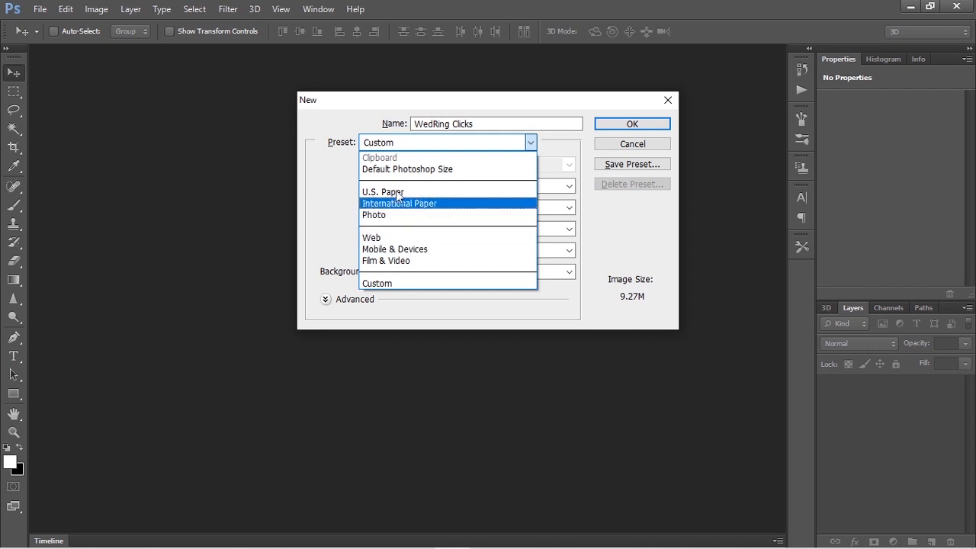
click(430, 152)
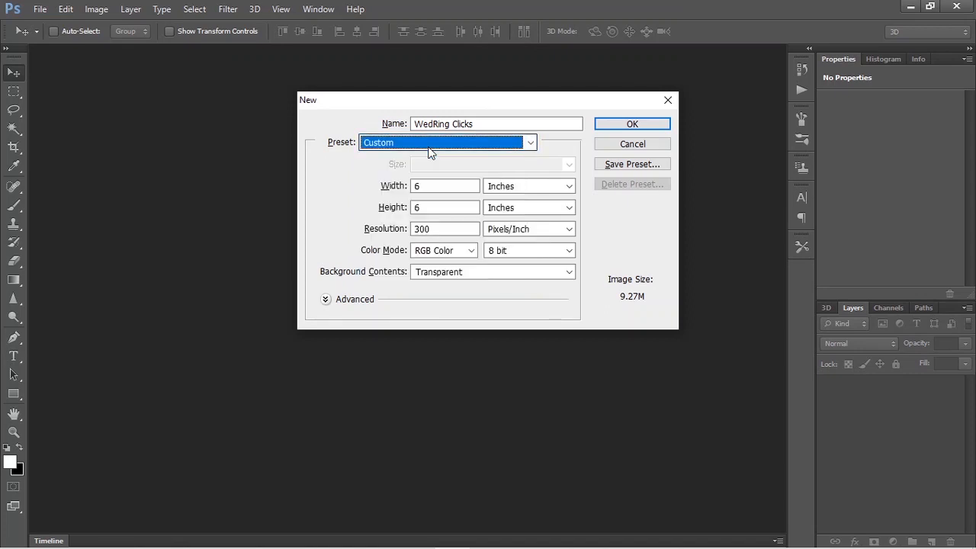
click(430, 153)
click(419, 203)
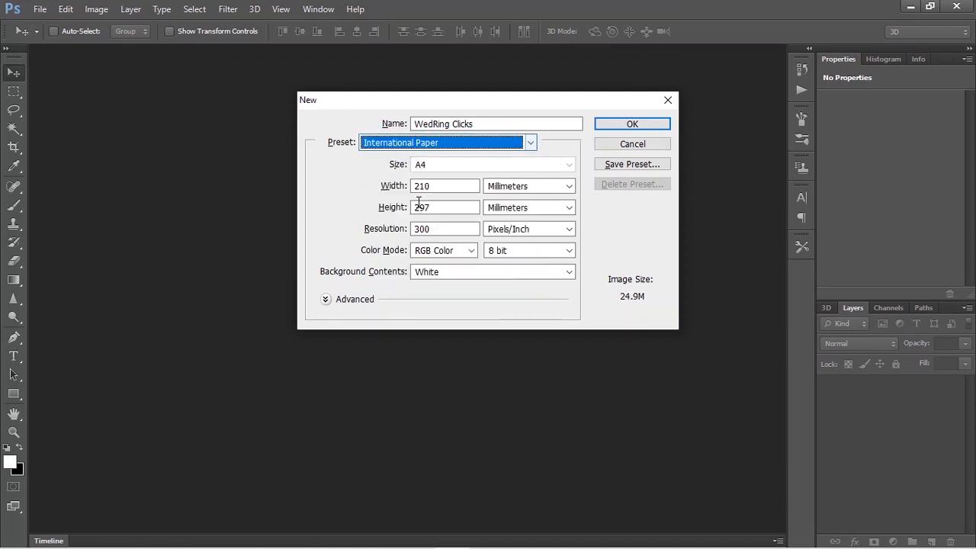
click(443, 168)
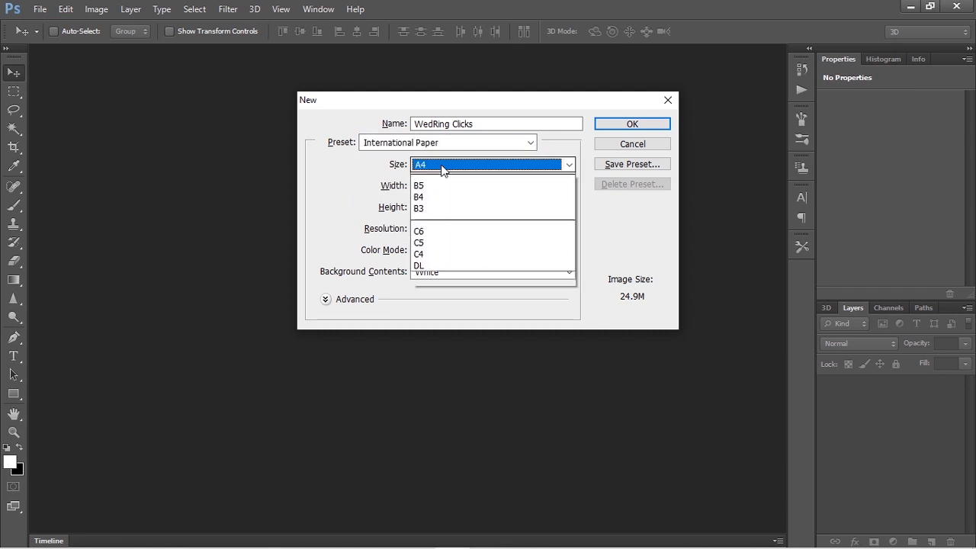
click(442, 166)
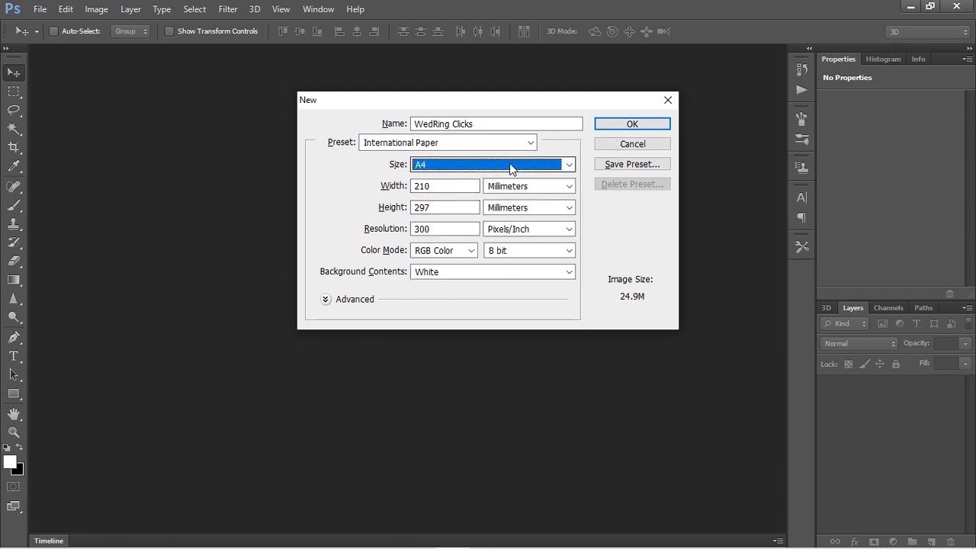
- Use the Custom preset with a width of 18 inches and a height of 12 inches
click(451, 143)
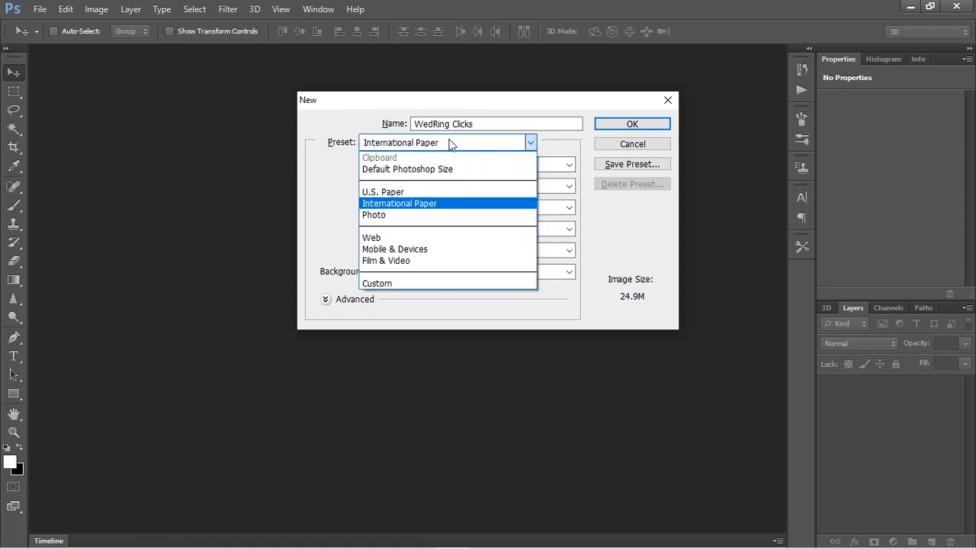
click(419, 282)
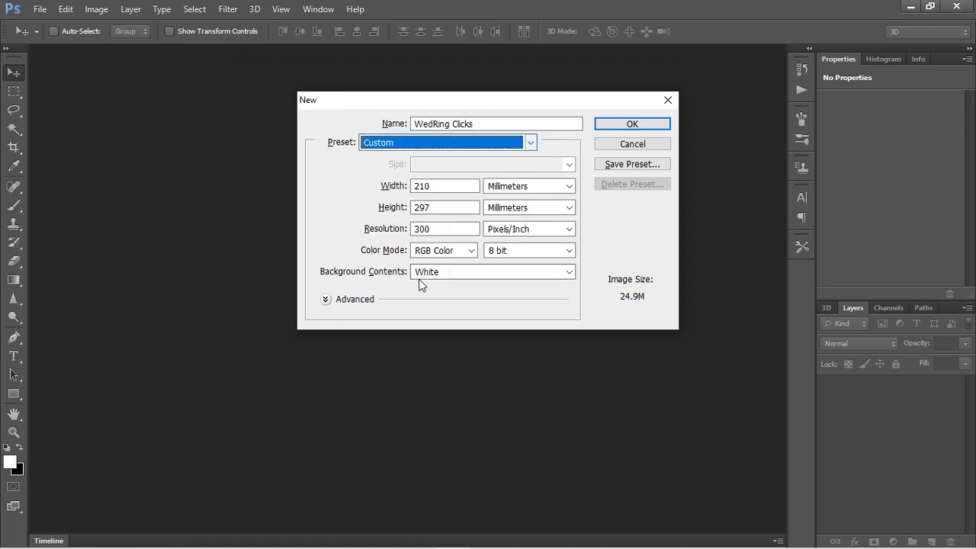
click(462, 188)
click(381, 187)
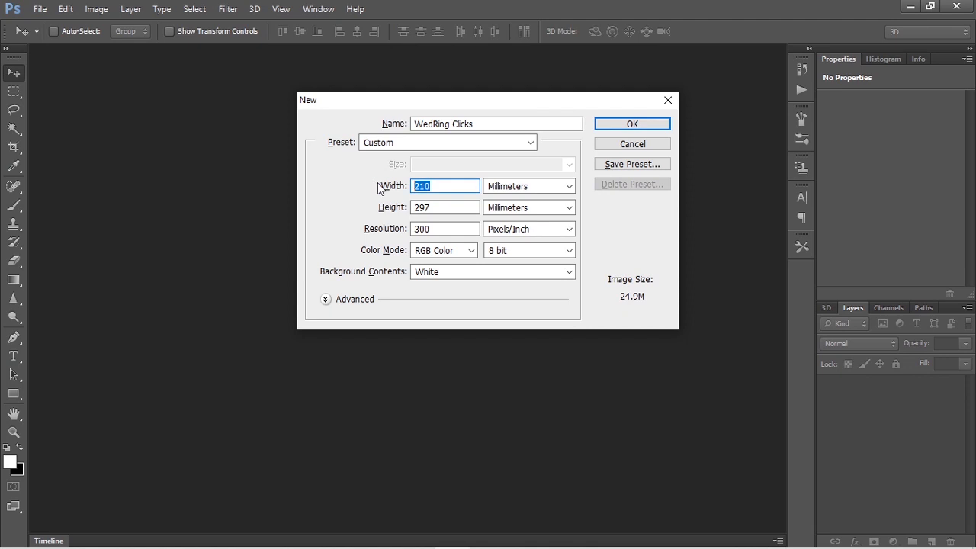
text(18)
click(565, 186)
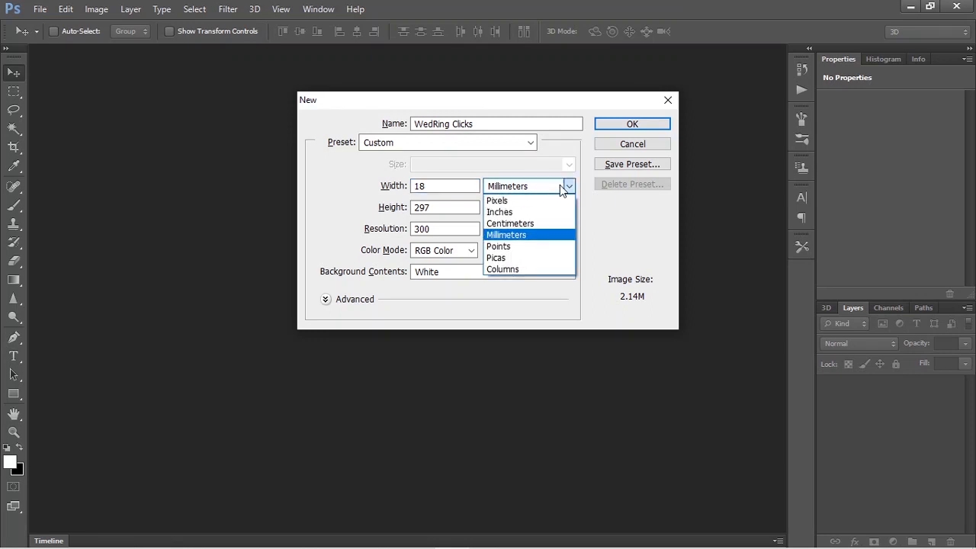
click(519, 213)
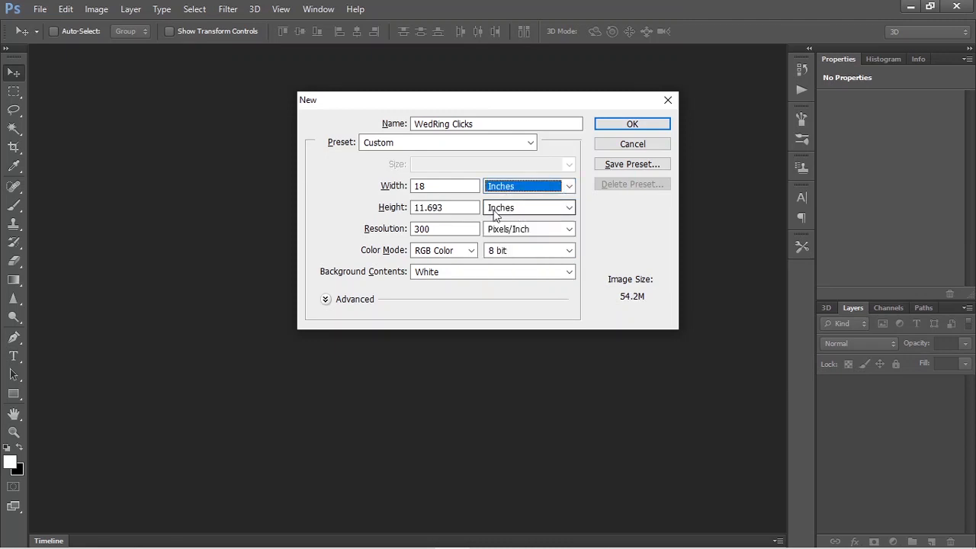
double_click(450, 207)
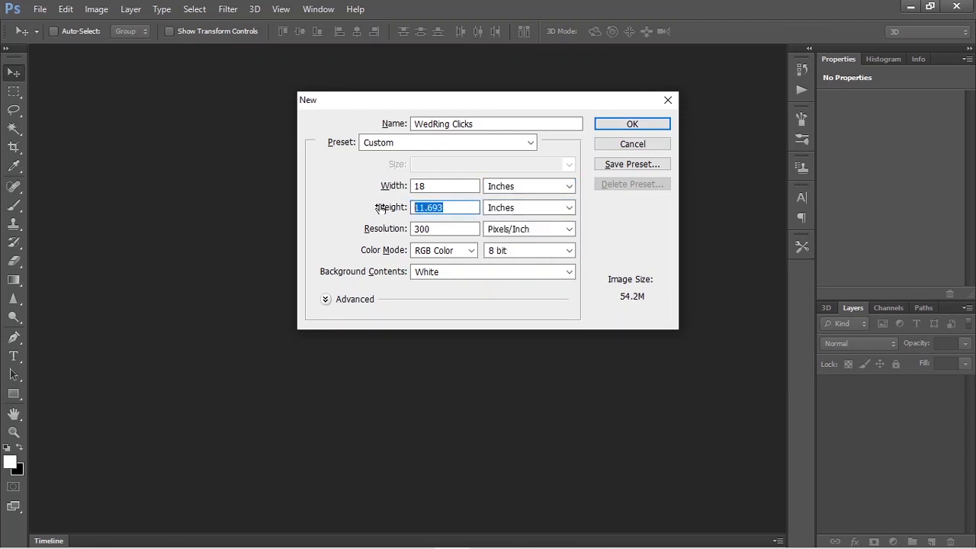
text(12)
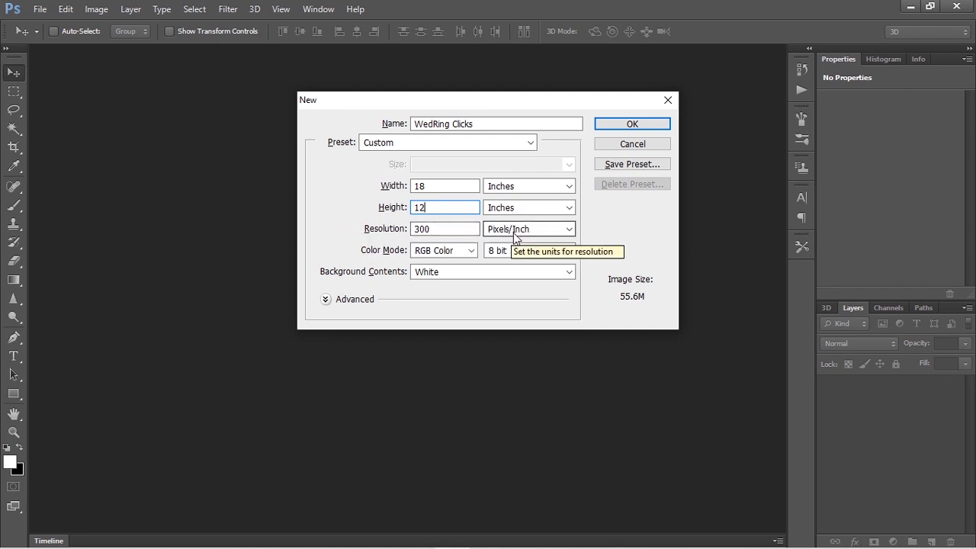
- Set the resolution to 72 pixels/inch and the colour mode to RGB Color at 8 bit
click(438, 227)
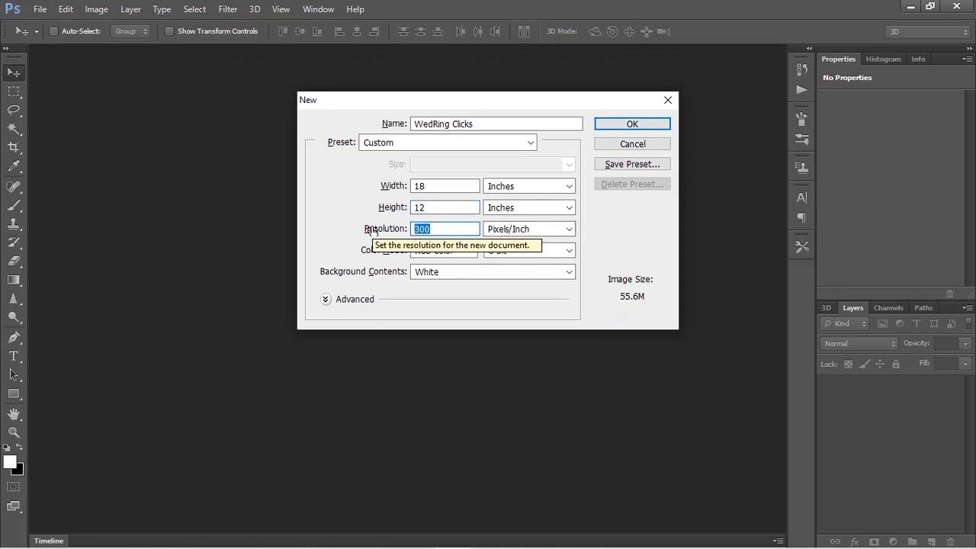
text(75)
key(BackSpace)
text(2)
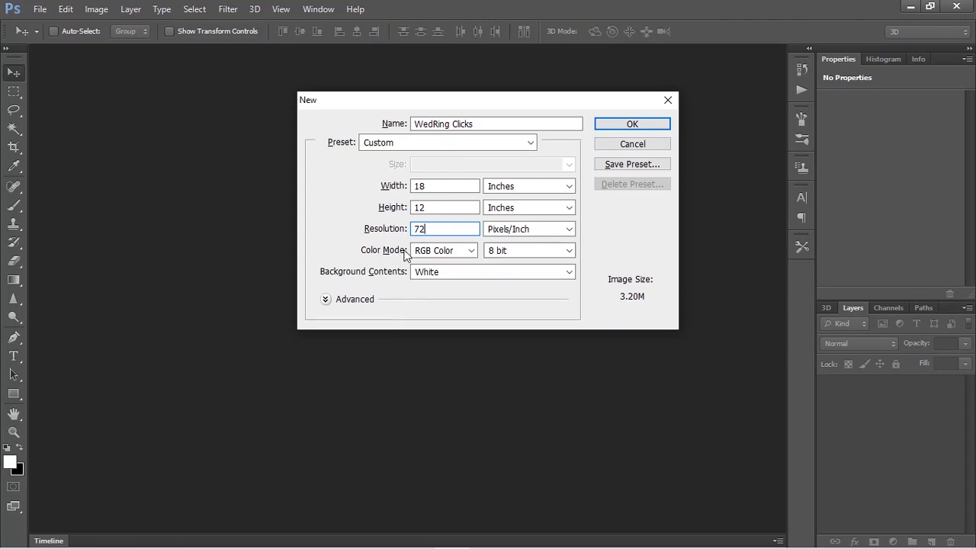
click(464, 252)
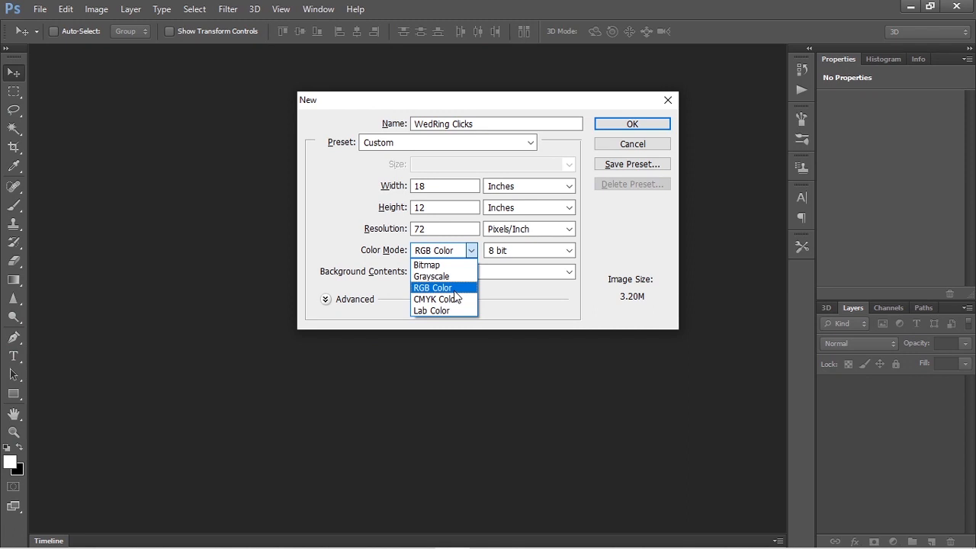
click(471, 252)
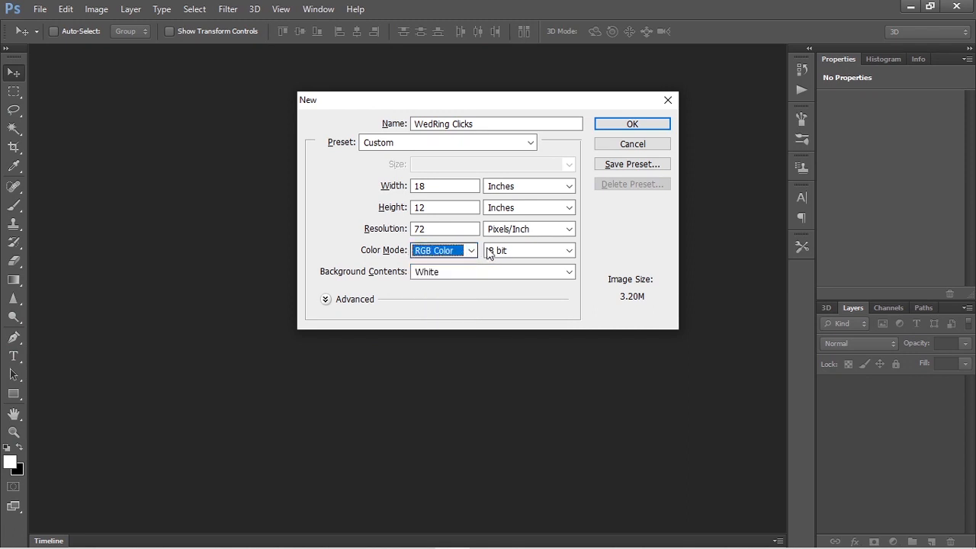
click(515, 253)
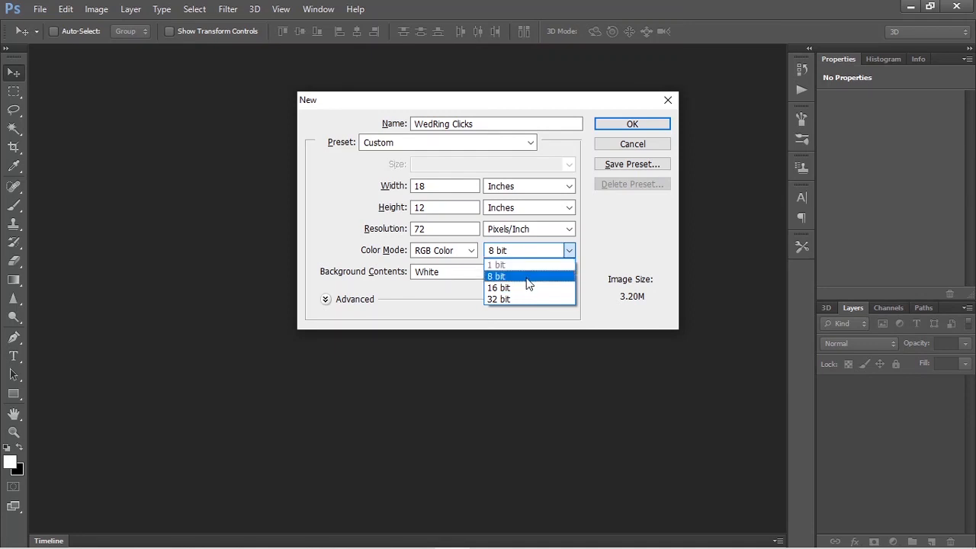
click(525, 278)
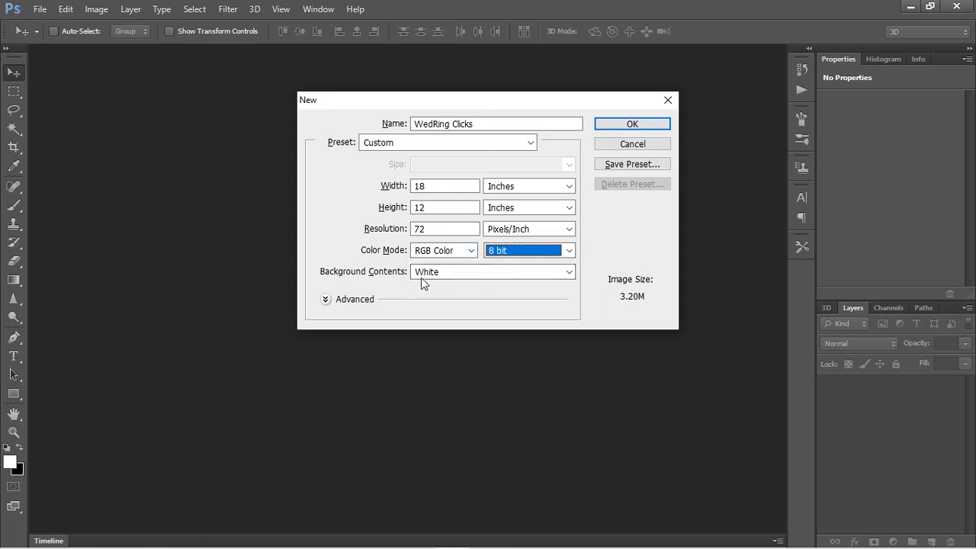
- Choose White background contents and create the document
click(457, 276)
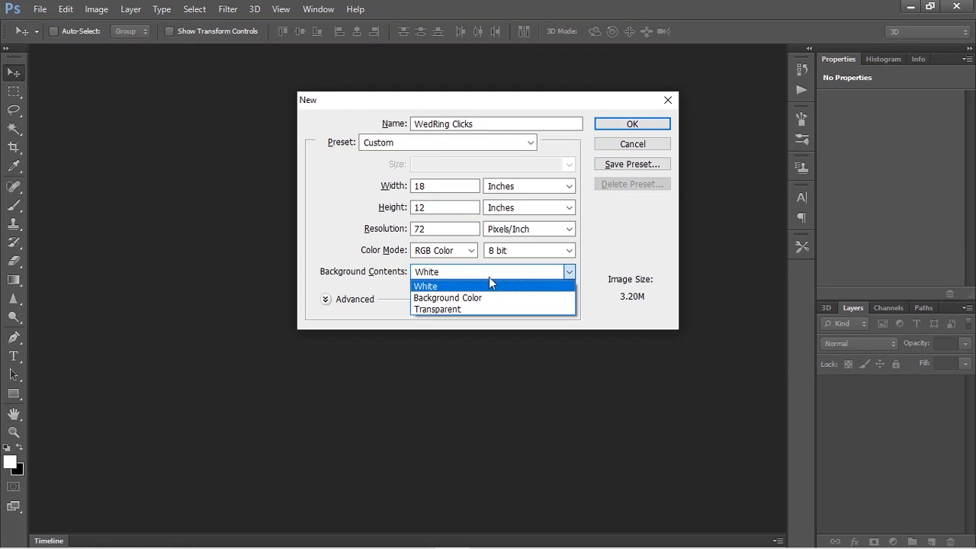
click(487, 286)
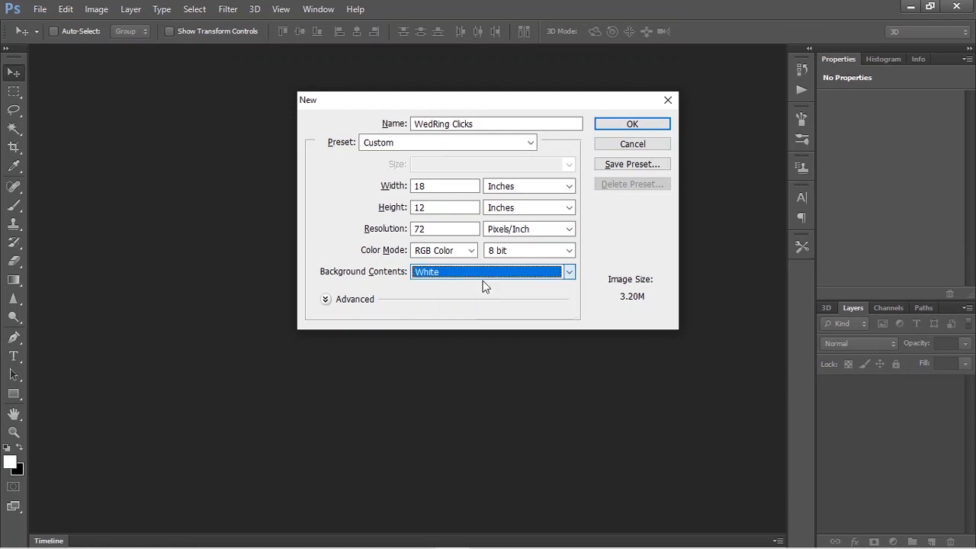
click(650, 126)
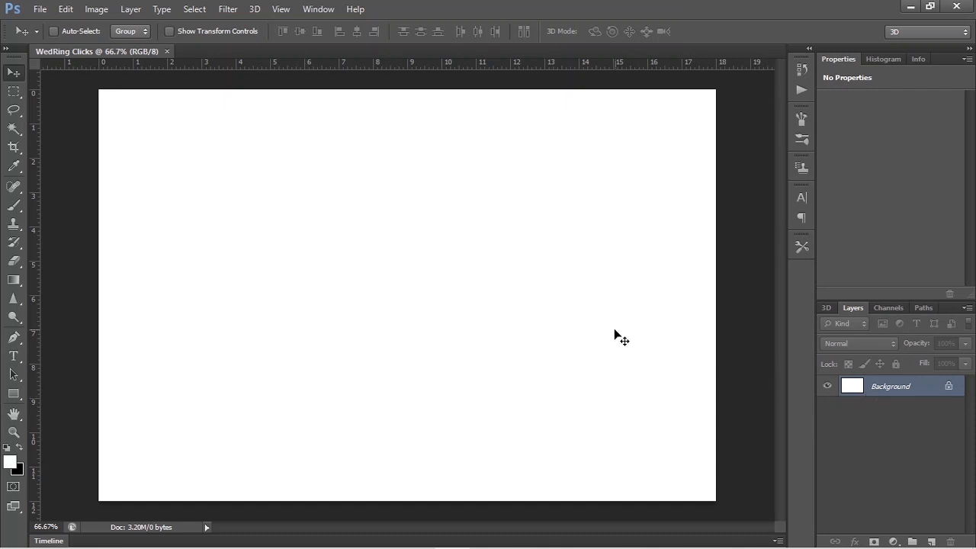
click(36, 10)
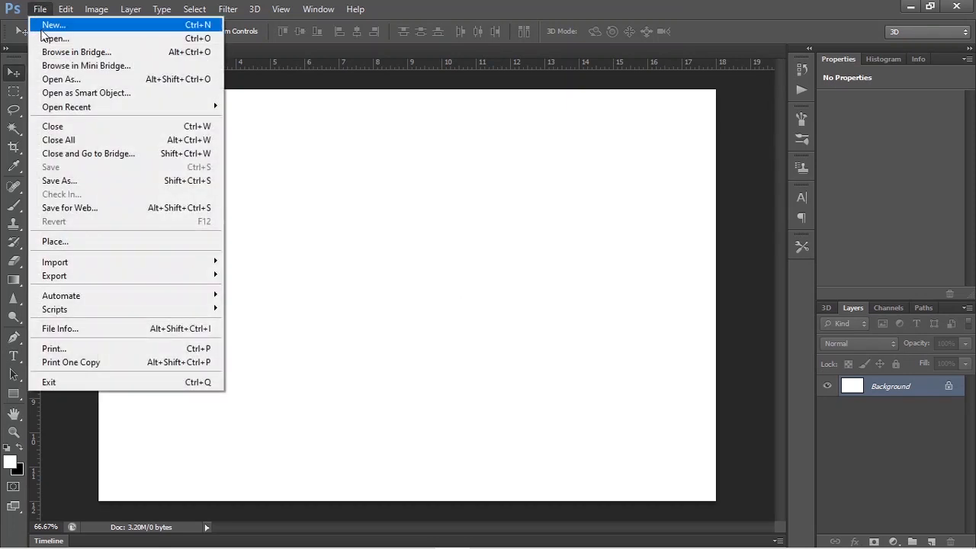
click(43, 38)
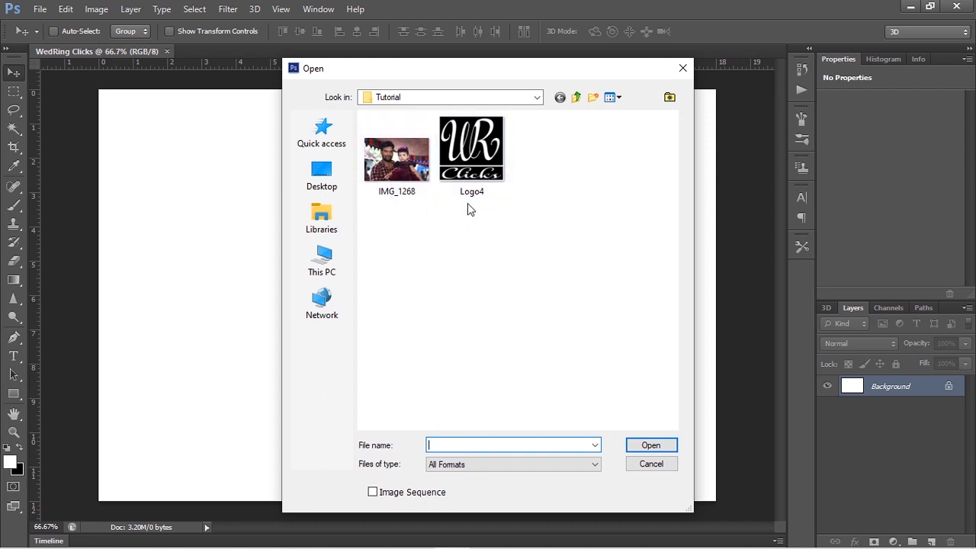
key(Escape)
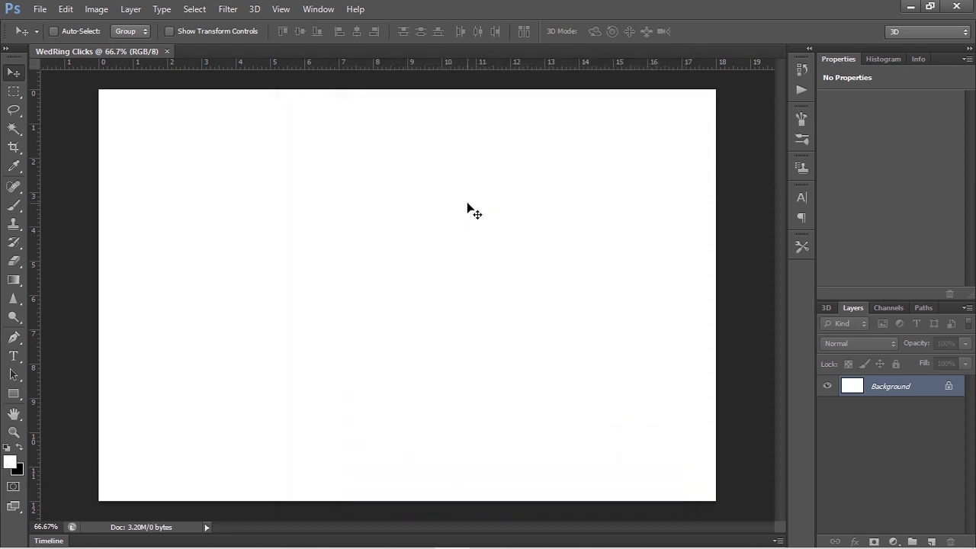
- Open the Logo4 and IMG_1268 images from the Tutorial folder as separate documents
key(ctrl+o)
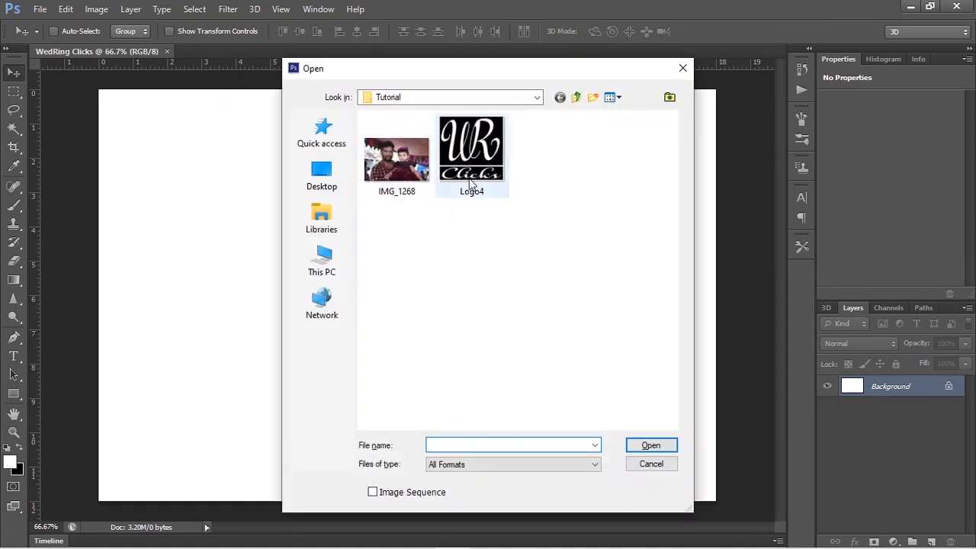
double_click(473, 185)
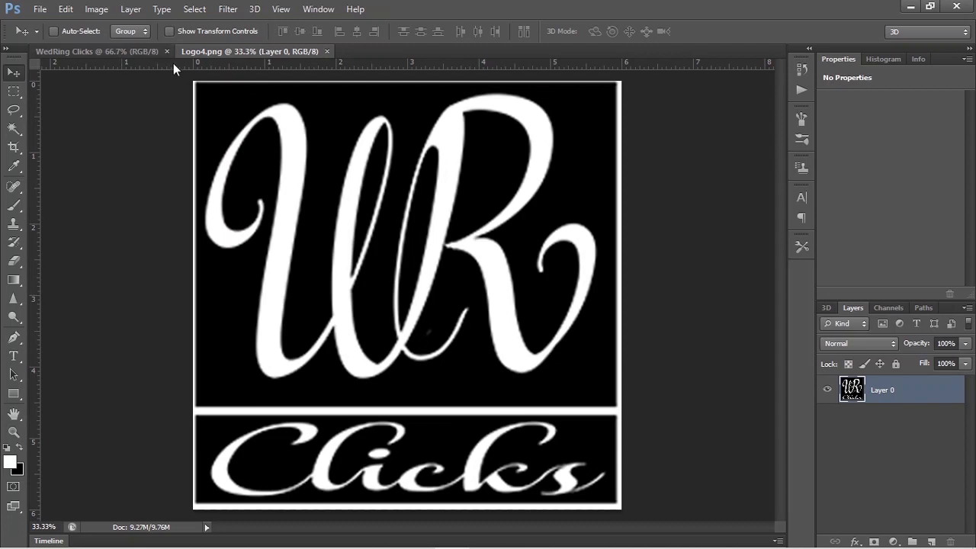
click(132, 51)
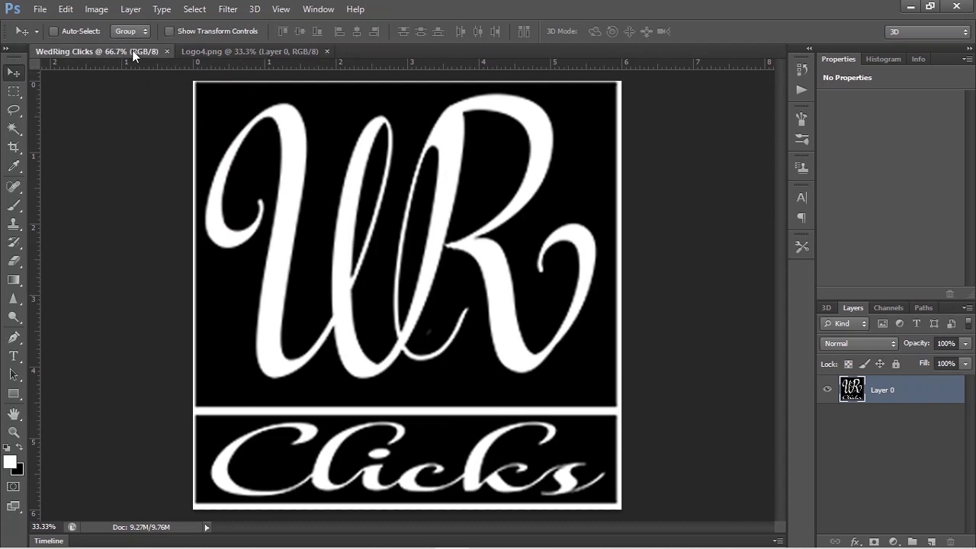
click(197, 51)
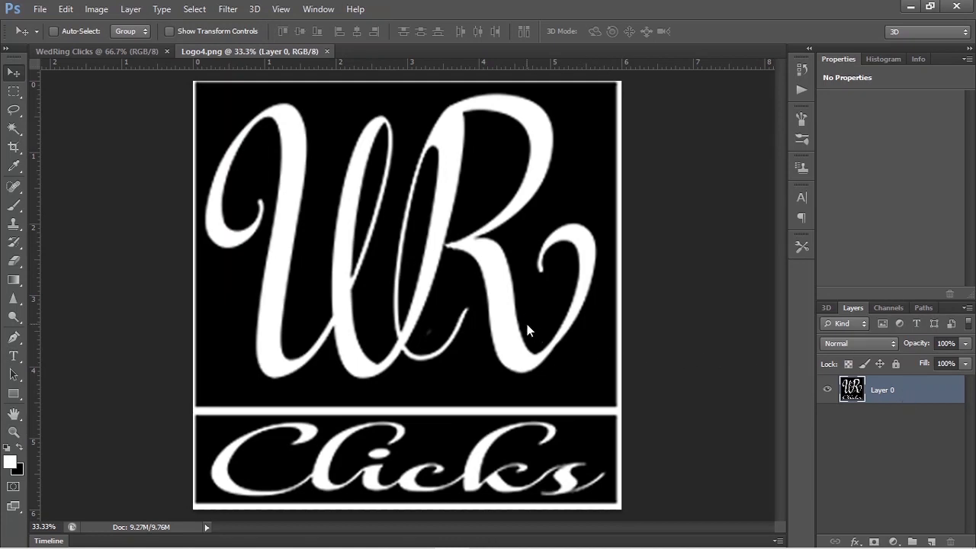
key(ctrl+o)
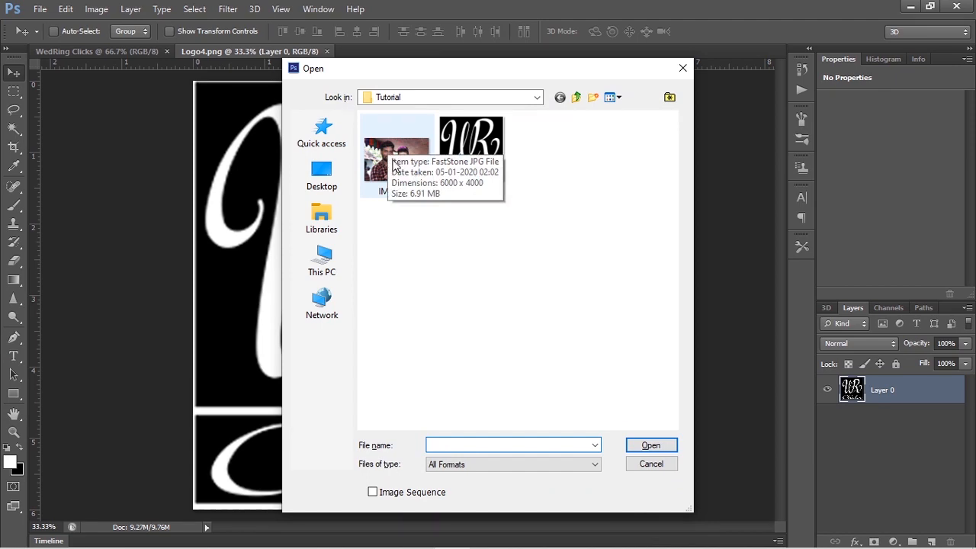
key(Escape)
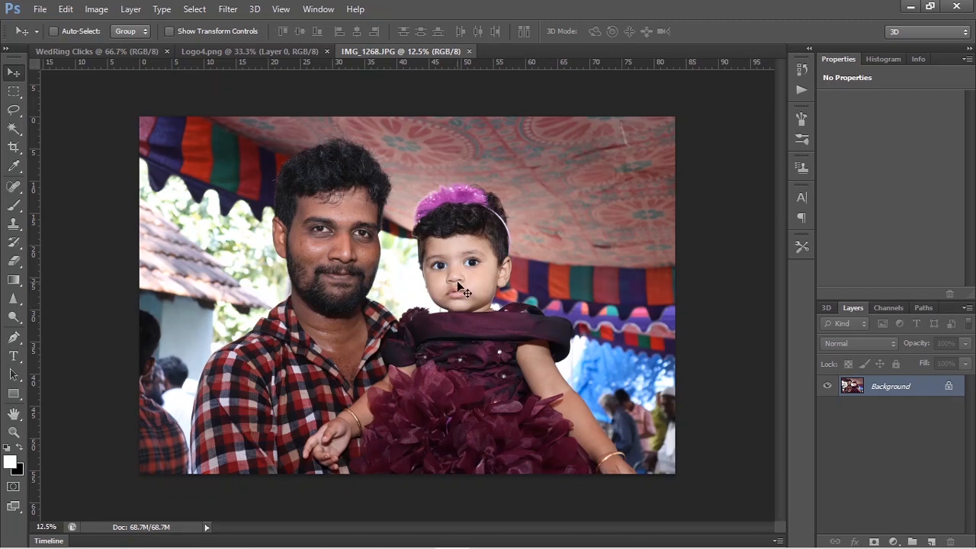
- Try pasting the copied photo into the WedRing Clicks document, and undo the paste
click(124, 58)
key(ctrl+v)
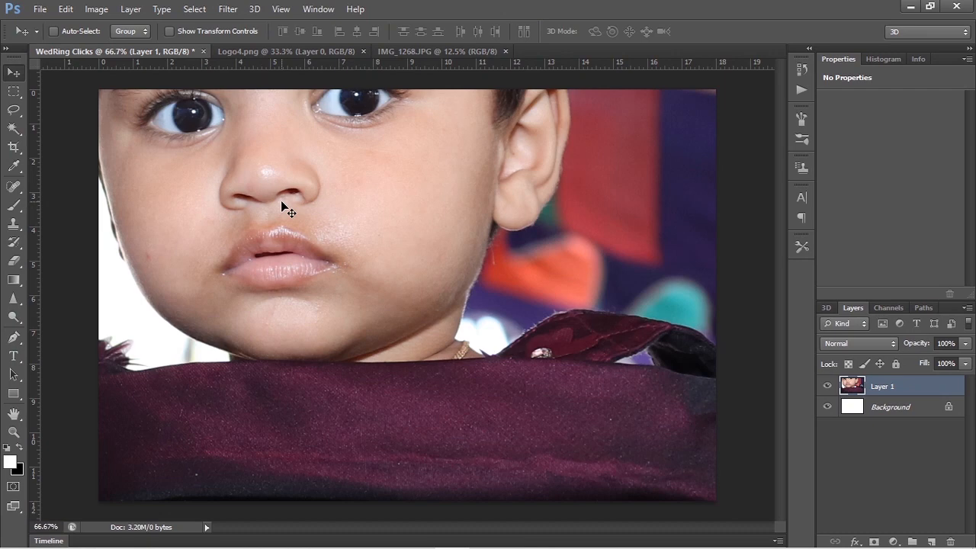
key(ctrl+z)
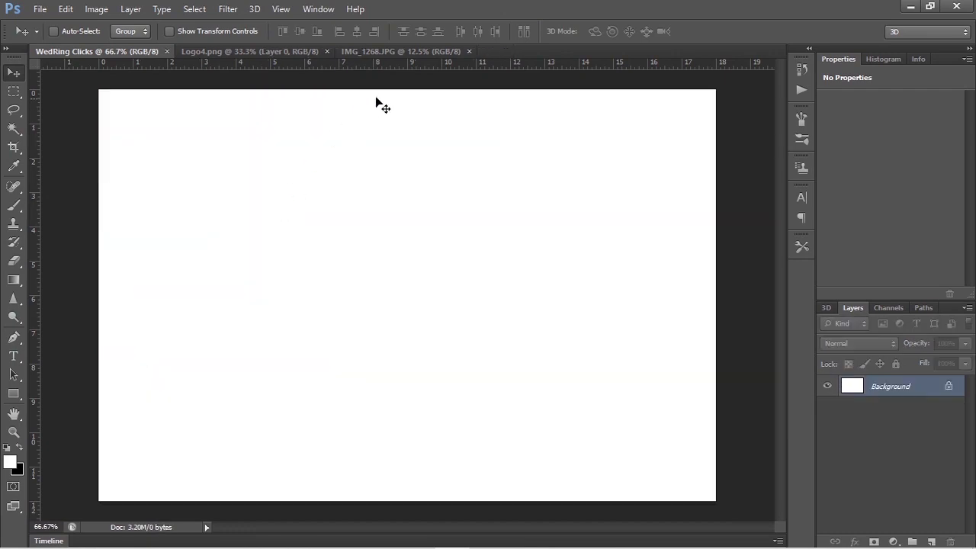
- Try to move the photo within the IMG_1268 document using the Move tool
click(410, 52)
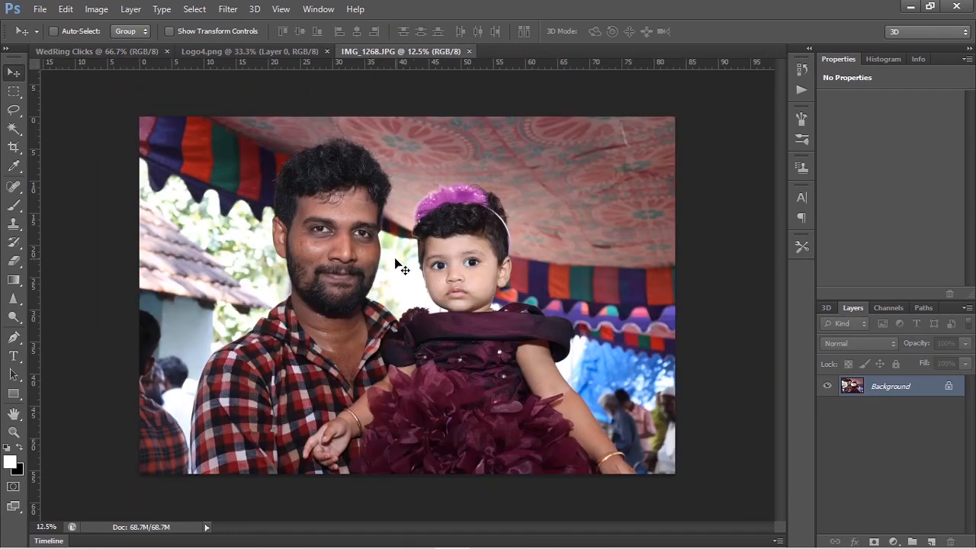
drag(396, 259, 471, 266)
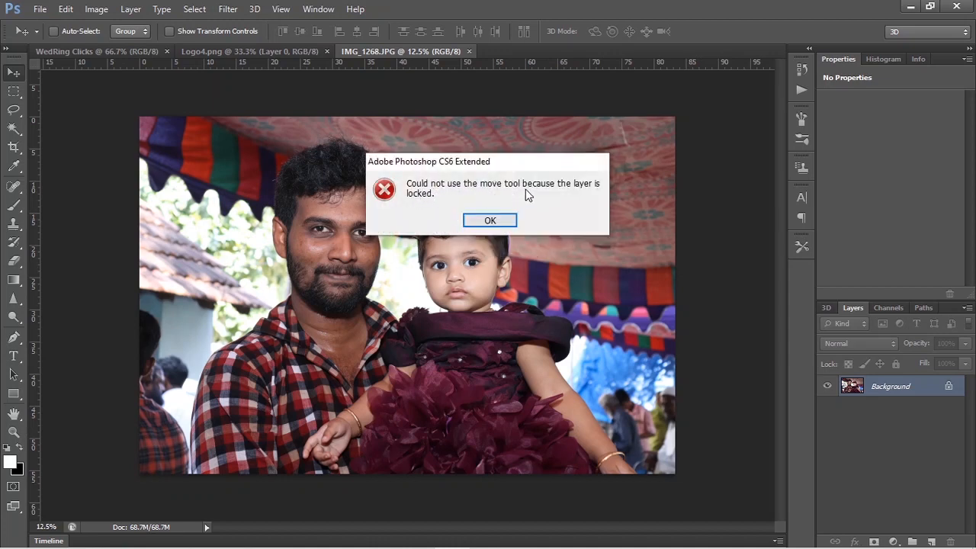
click(500, 220)
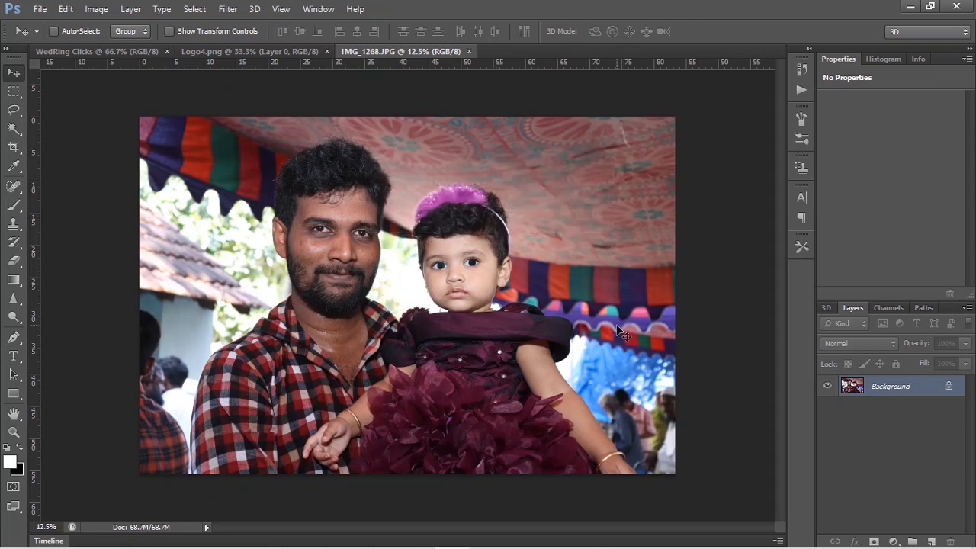
- Convert the locked Background of IMG_1268 into a regular layer named 1
double_click(920, 390)
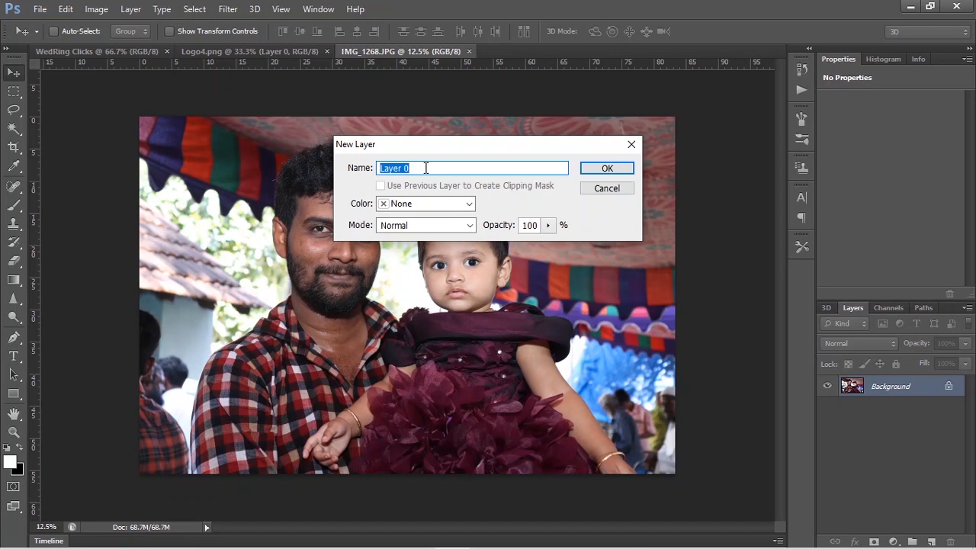
text(1)
click(602, 168)
- Copy the logo layer from Logo4.png into the WedRing Clicks document with the Move tool
key(ctrl+shift+Tab)
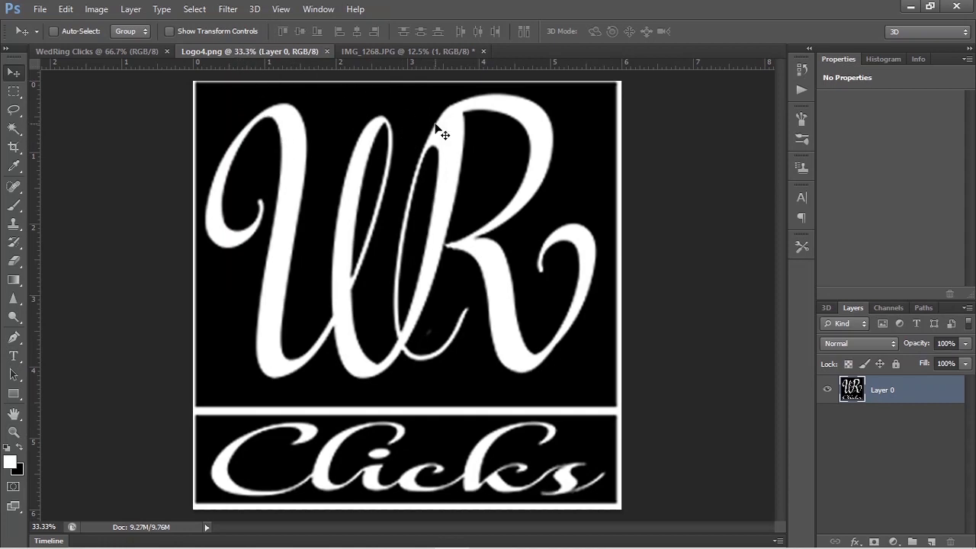
click(425, 51)
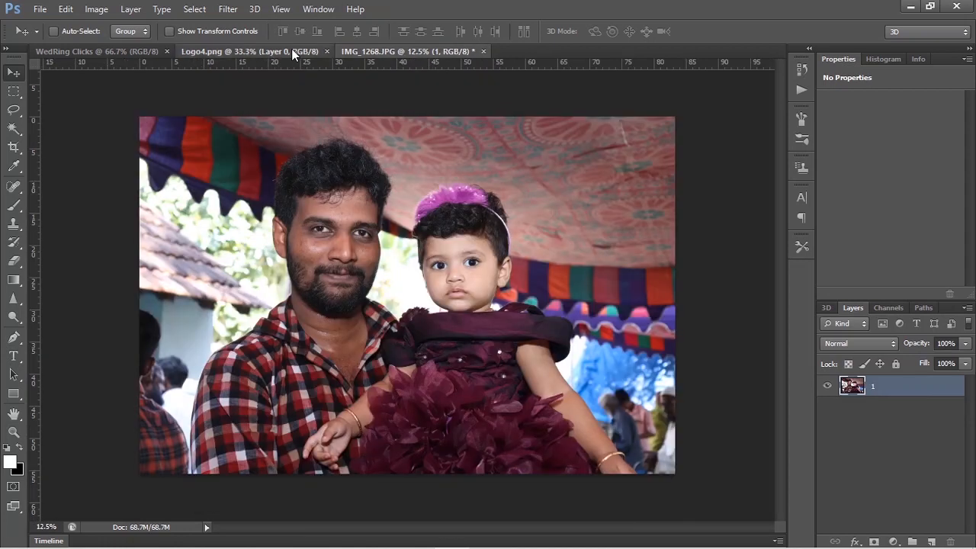
click(293, 52)
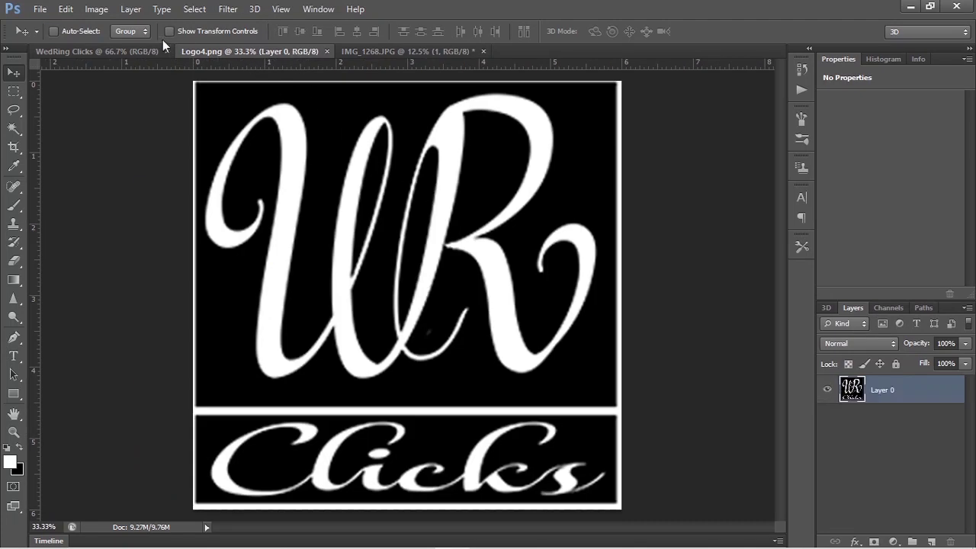
click(123, 49)
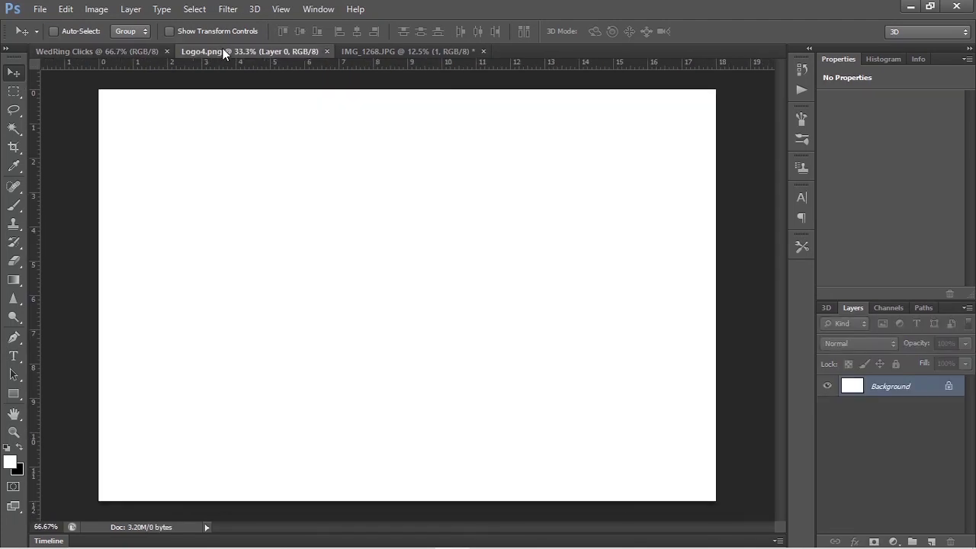
click(224, 52)
drag(315, 174, 270, 179)
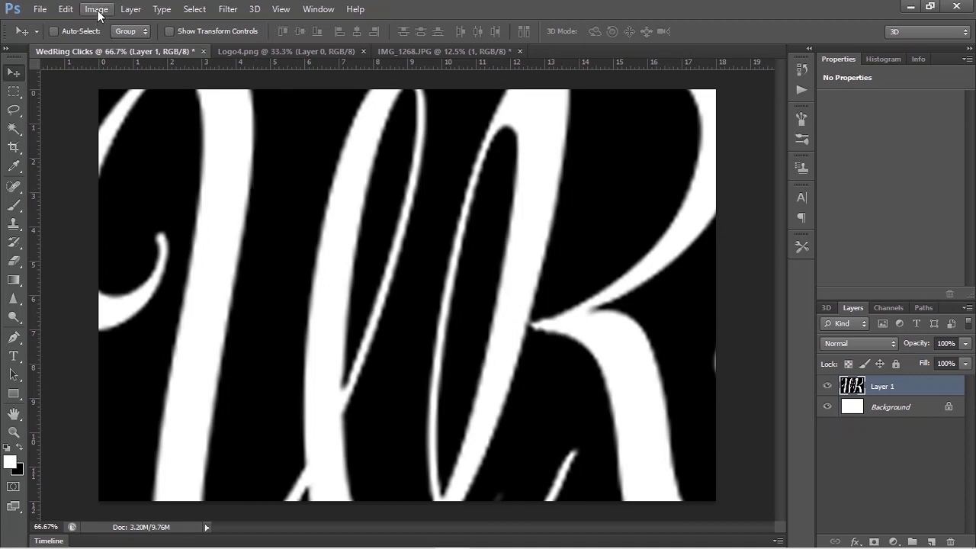
click(66, 9)
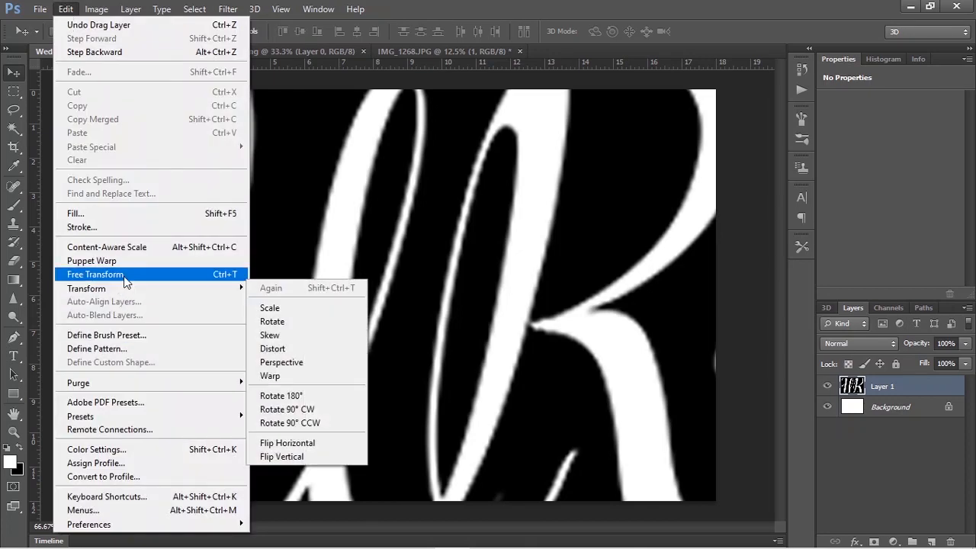
click(124, 275)
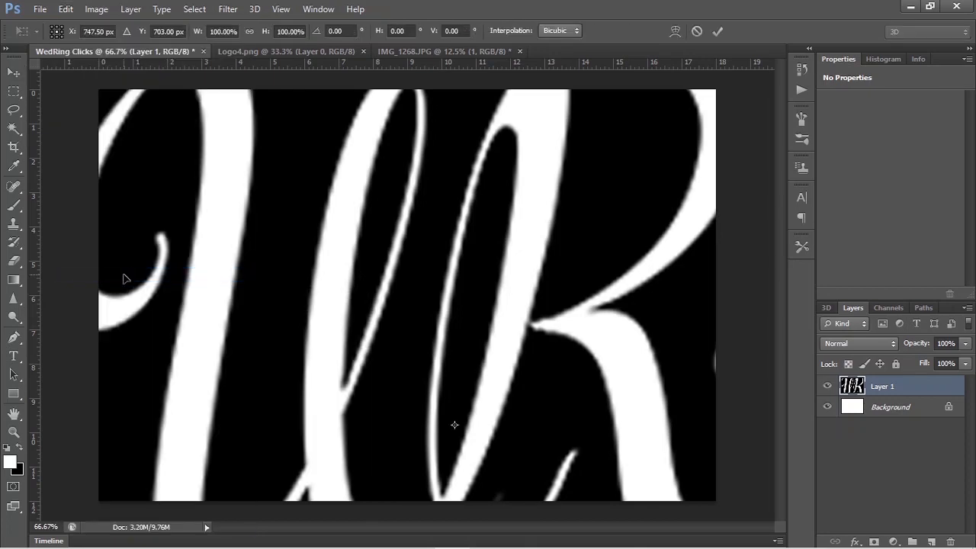
key(ctrl+minus)
key(ctrl+minus)
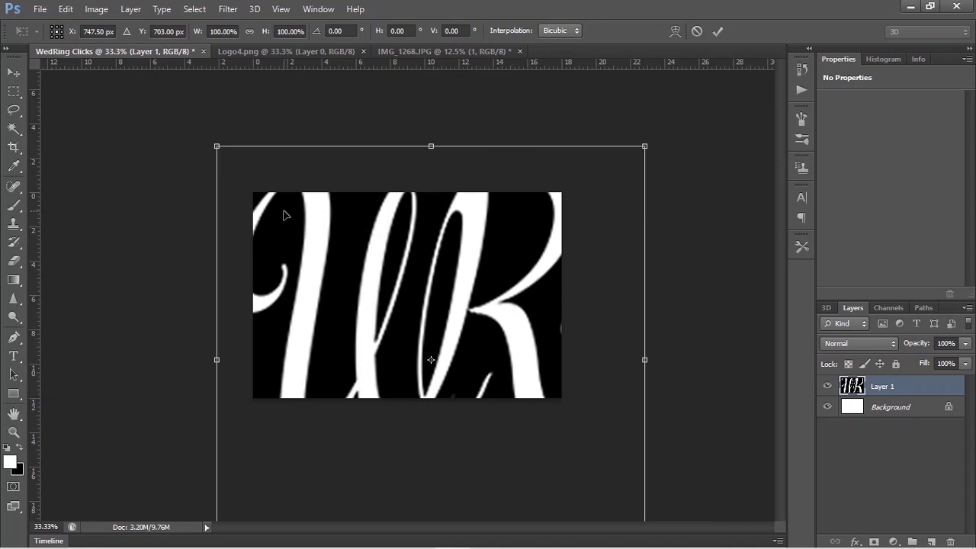
key(ctrl+minus)
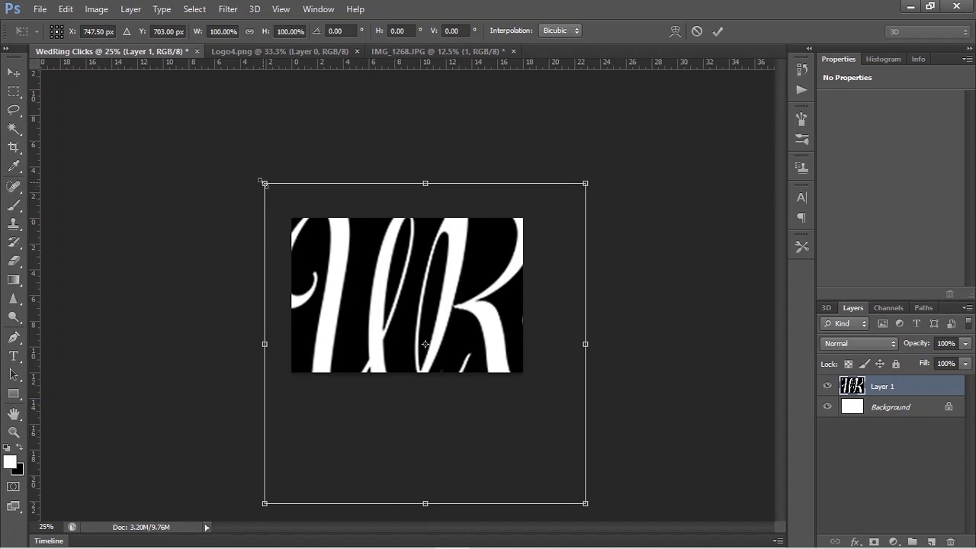
key(Escape)
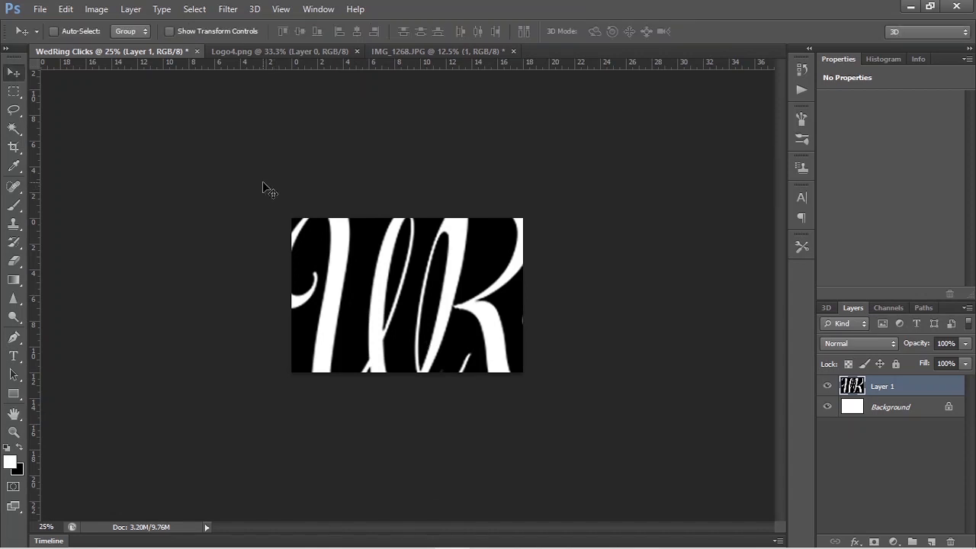
- Free-transform the logo to about 10.4 inches wide, placing it inside the canvas near the horizontal centre
key(ctrl+t)
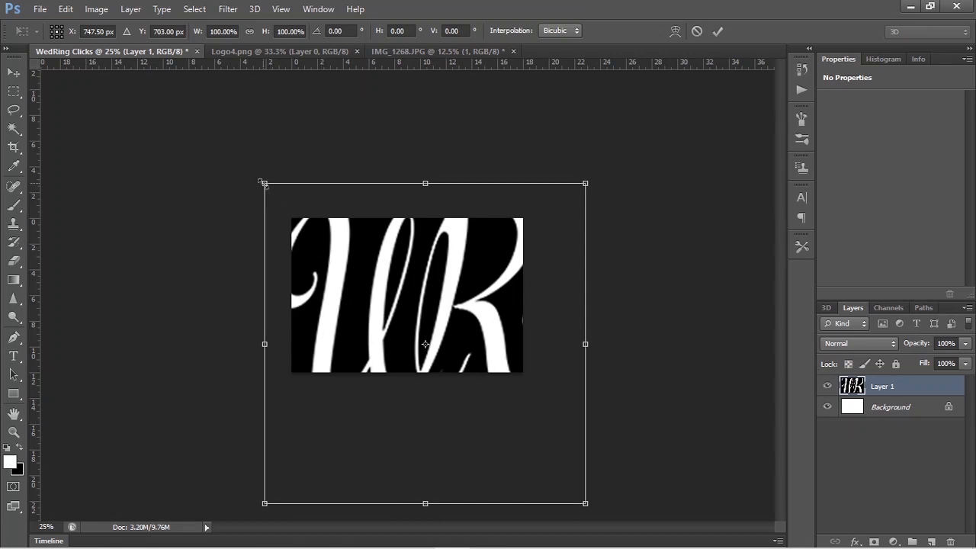
mouse_move(262, 183)
mouse_down()
mouse_move(360, 279)
mouse_move(254, 230)
mouse_move(319, 303)
mouse_move(353, 333)
mouse_move(344, 254)
mouse_move(376, 327)
mouse_move(316, 239)
mouse_move(432, 334)
mouse_move(412, 414)
mouse_move(355, 330)
mouse_move(361, 337)
mouse_move(387, 231)
mouse_move(345, 282)
mouse_move(420, 289)
mouse_move(383, 248)
mouse_move(267, 186)
mouse_up()
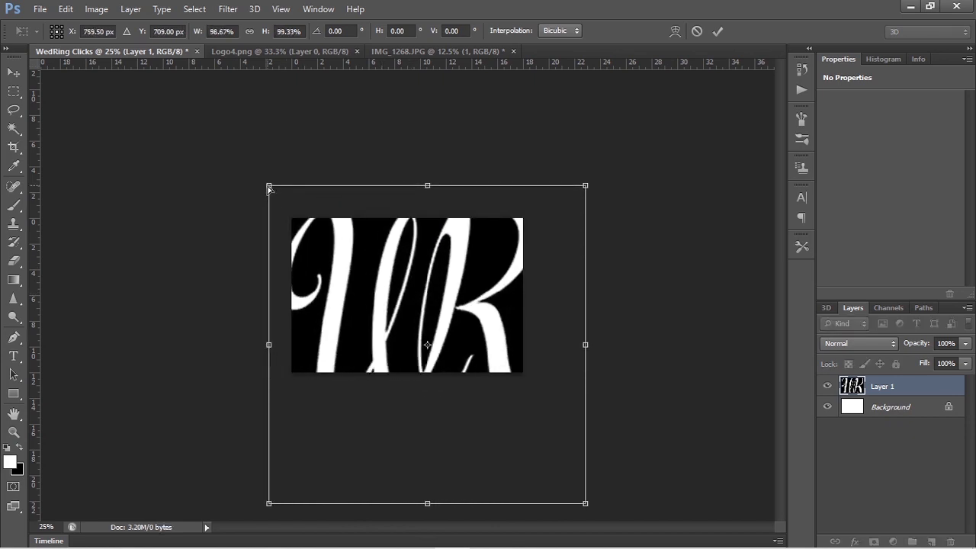
key(ctrl+z)
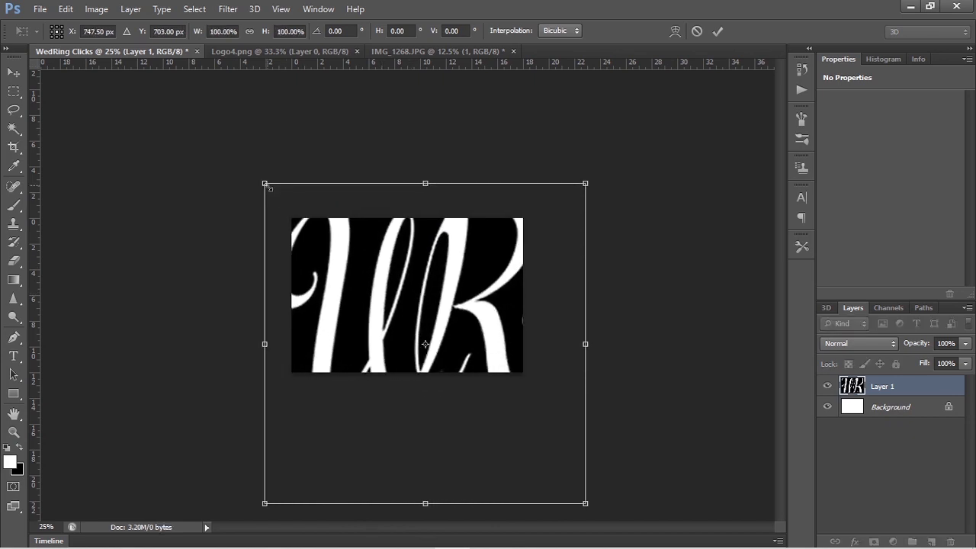
drag(267, 186, 195, 229)
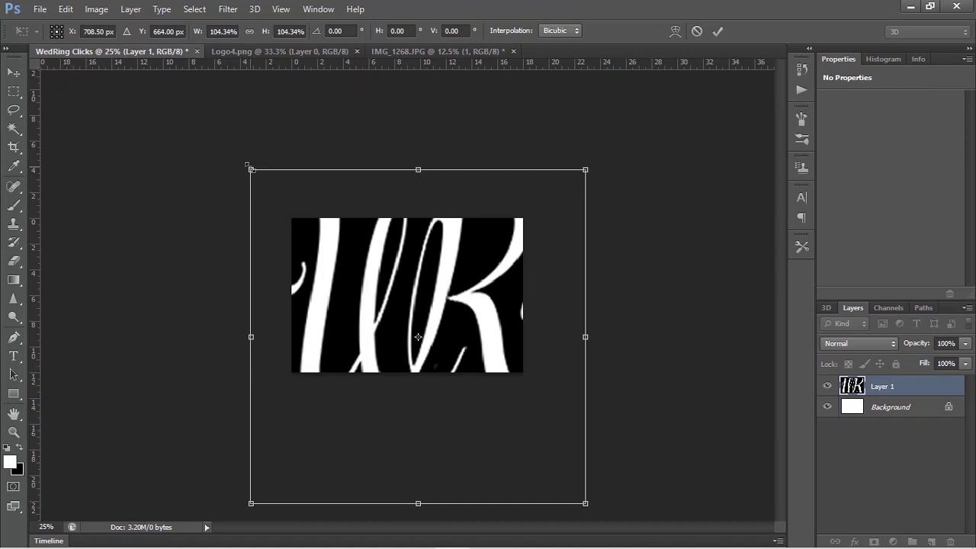
drag(251, 168, 366, 310)
drag(426, 362, 414, 313)
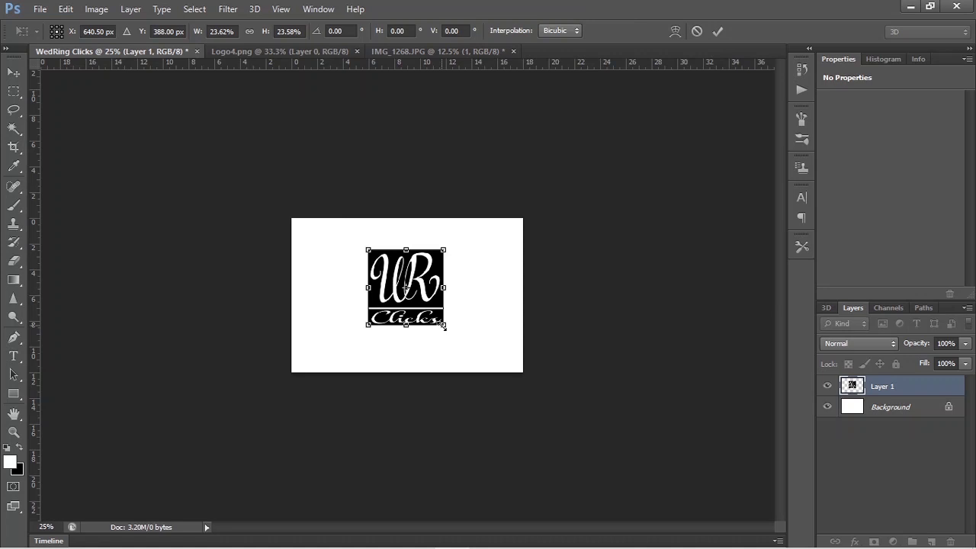
drag(445, 327, 474, 353)
key(Return)
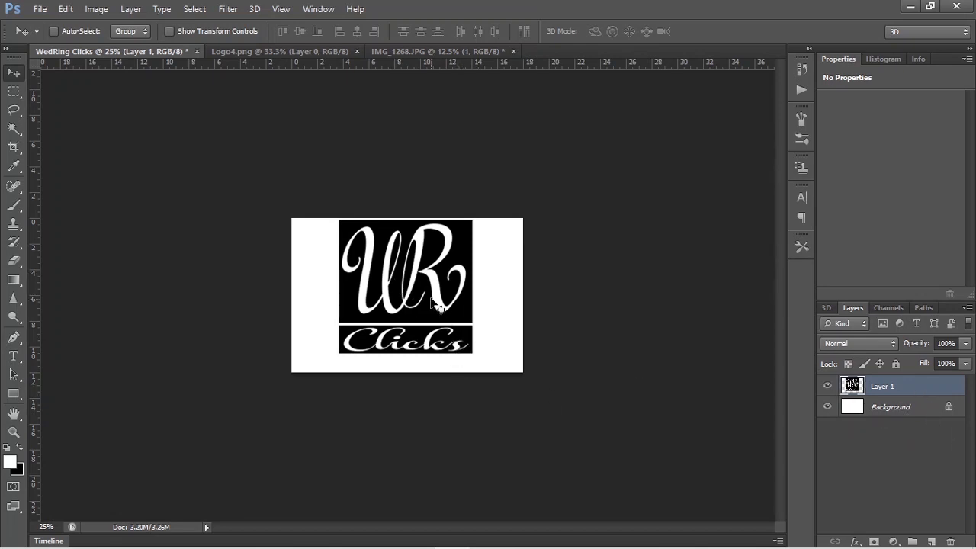
- Rename the transformed logo's layer to Logo
double_click(882, 387)
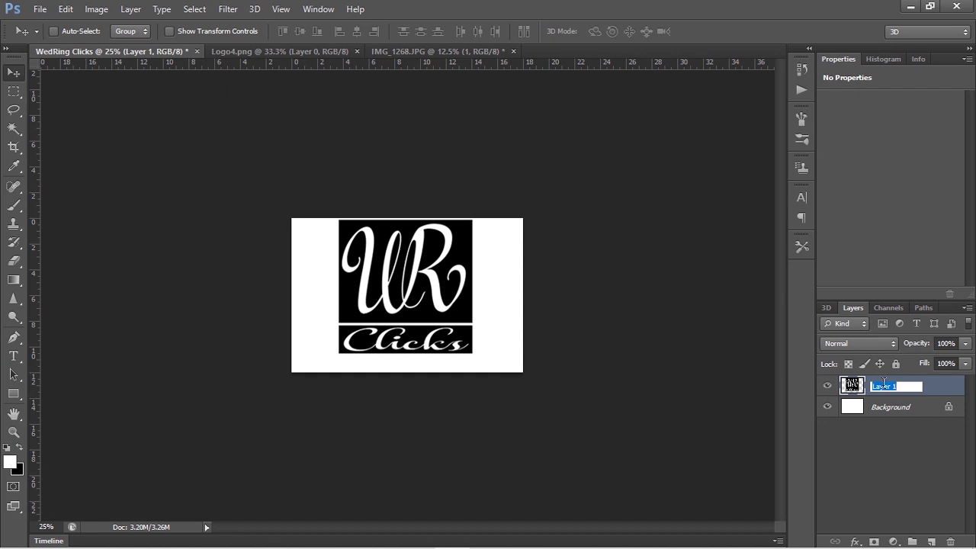
text(Logo)
key(Return)
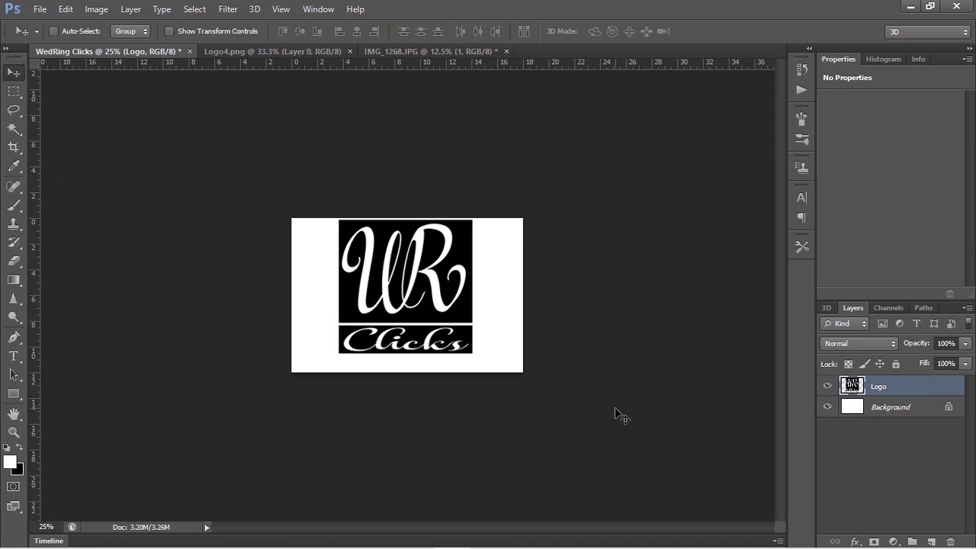
key(ctrl+plus)
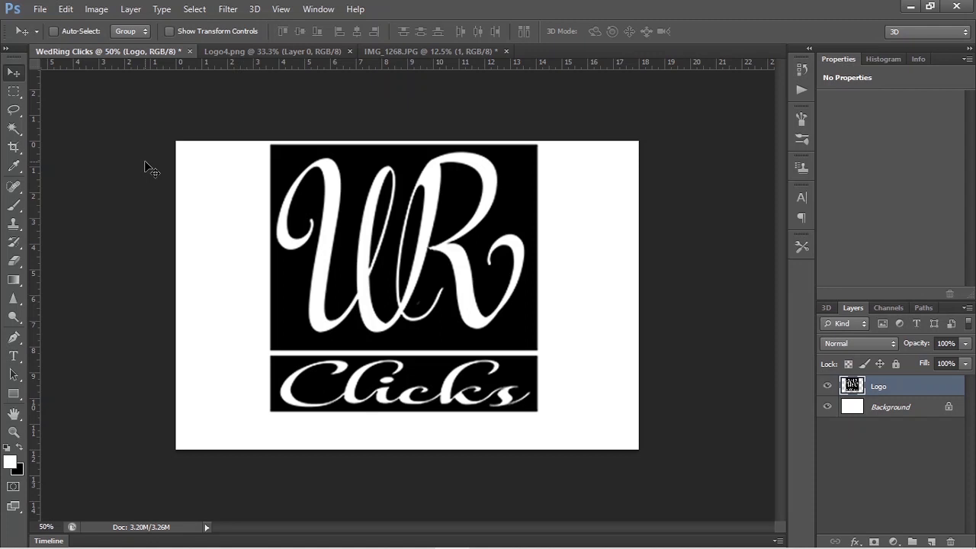
click(15, 201)
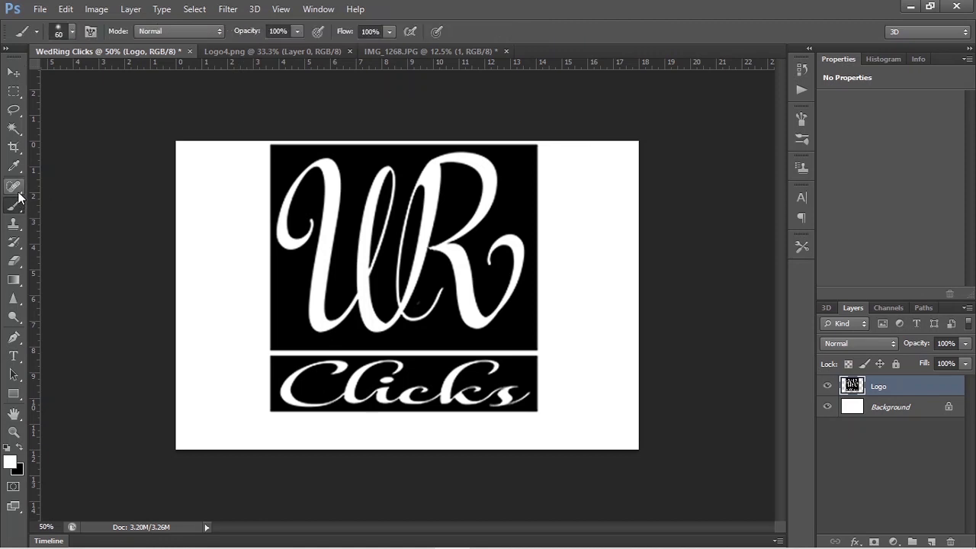
click(13, 188)
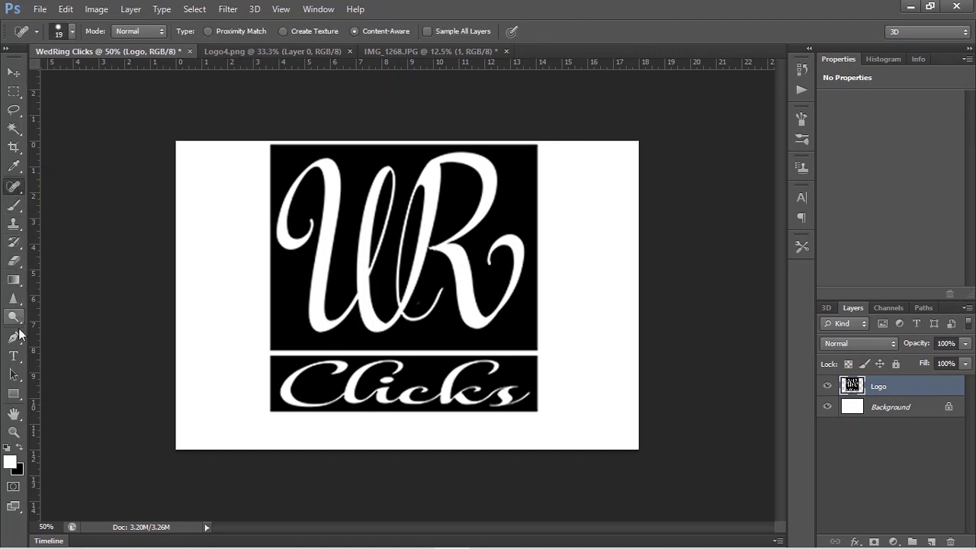
click(15, 337)
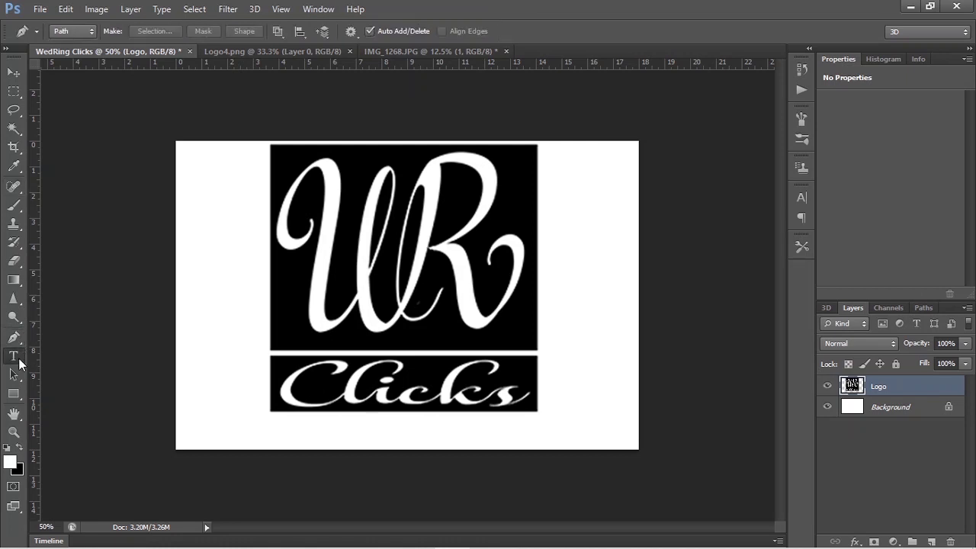
click(22, 353)
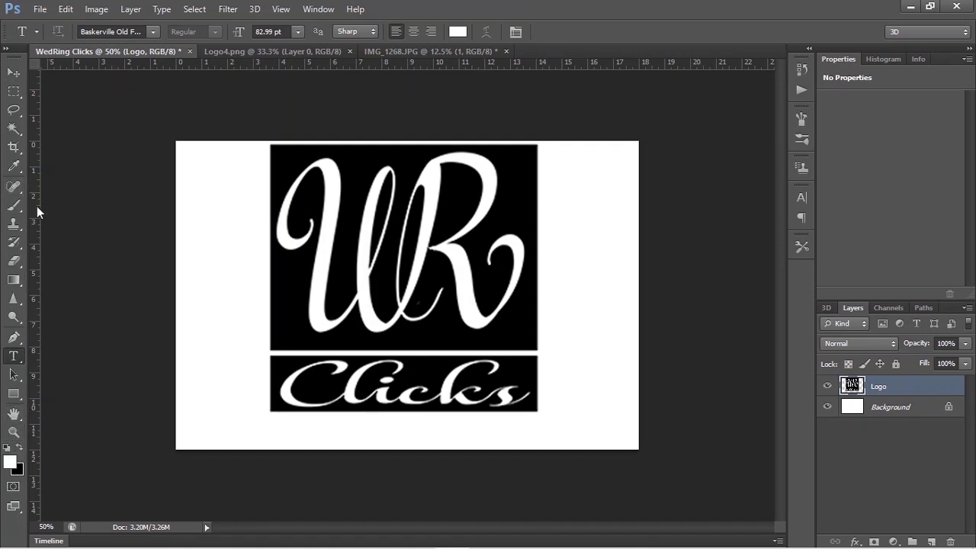
- Set up the Brush tool with a size of 88 px and a hardness of 0%
key(b)
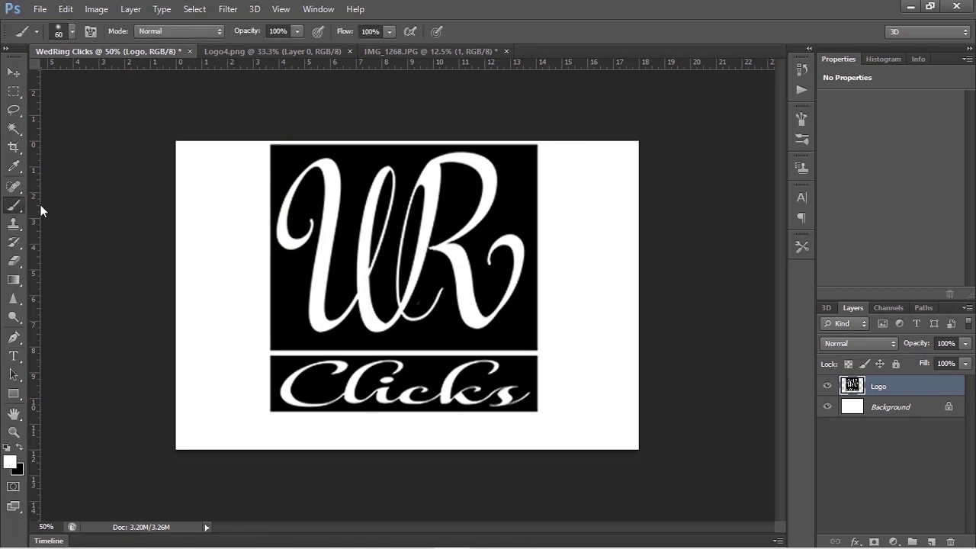
right_click(227, 191)
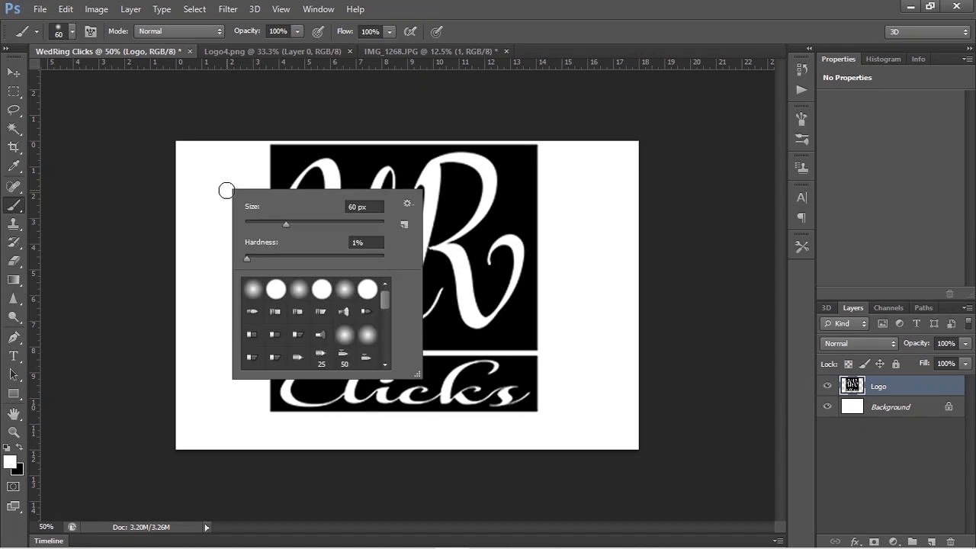
mouse_move(285, 225)
mouse_down()
mouse_move(315, 224)
mouse_move(251, 226)
mouse_move(288, 226)
mouse_up()
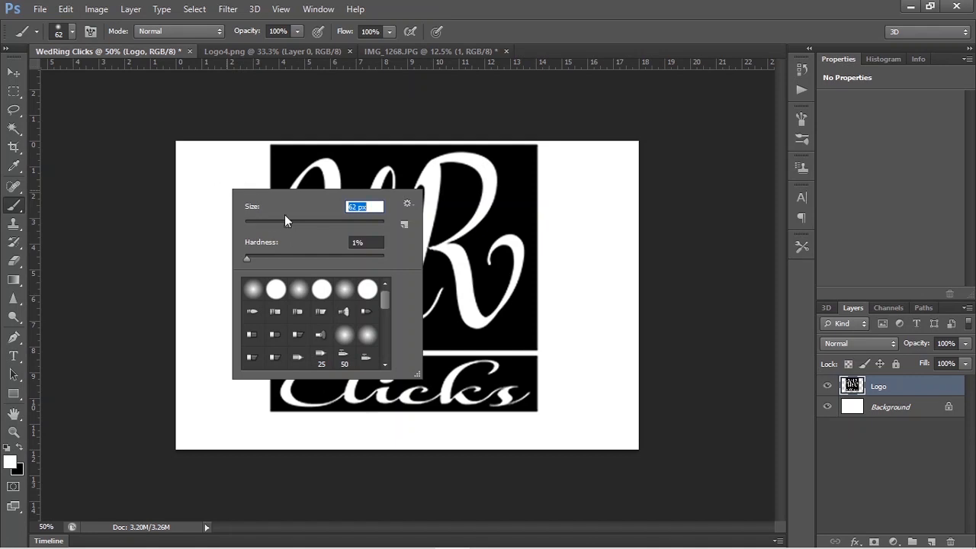
drag(284, 223, 334, 225)
drag(309, 222, 279, 223)
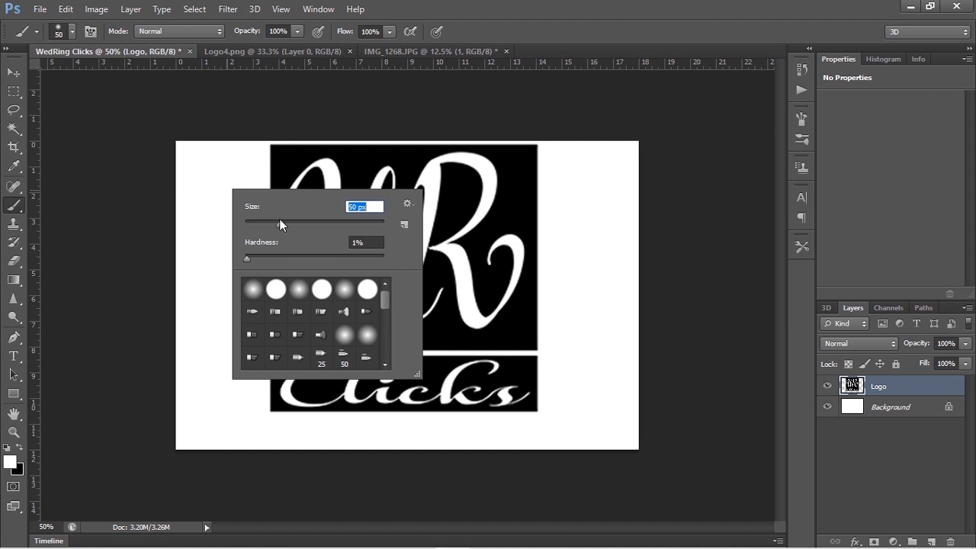
click(247, 259)
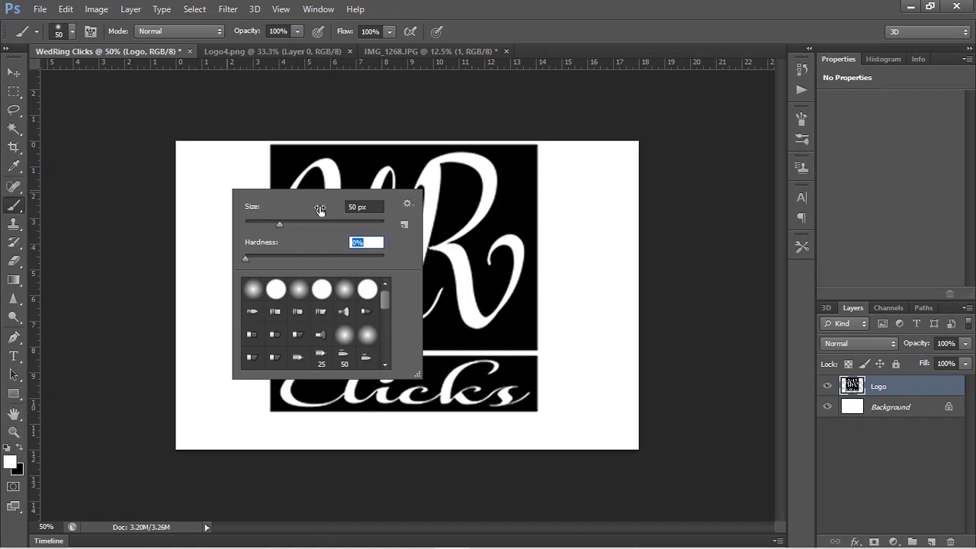
drag(280, 223, 305, 223)
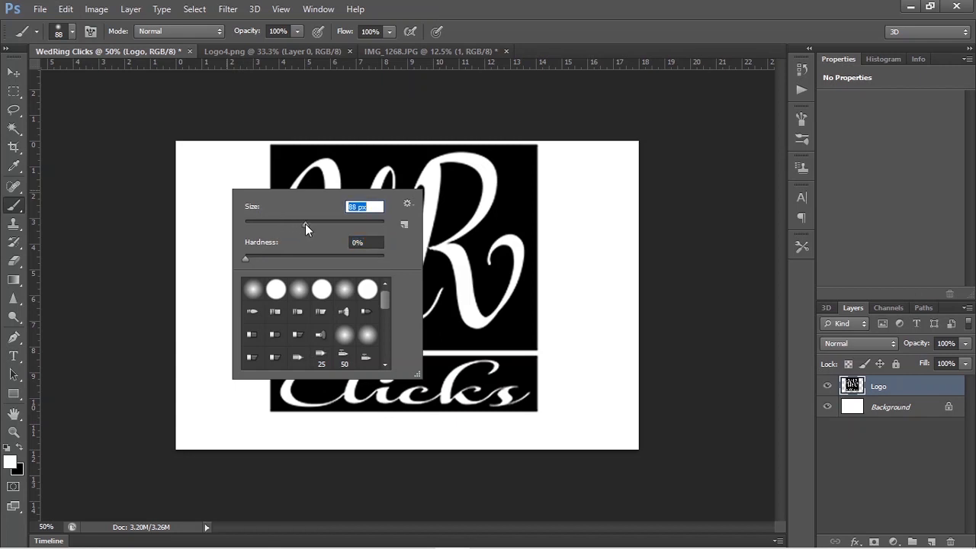
key(Return)
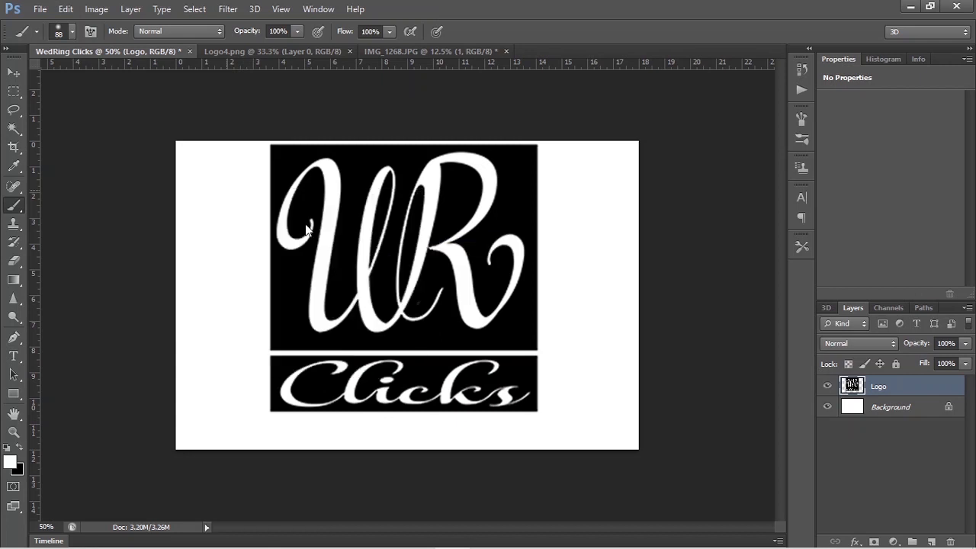
key(ctrl+plus)
key(ctrl+plus)
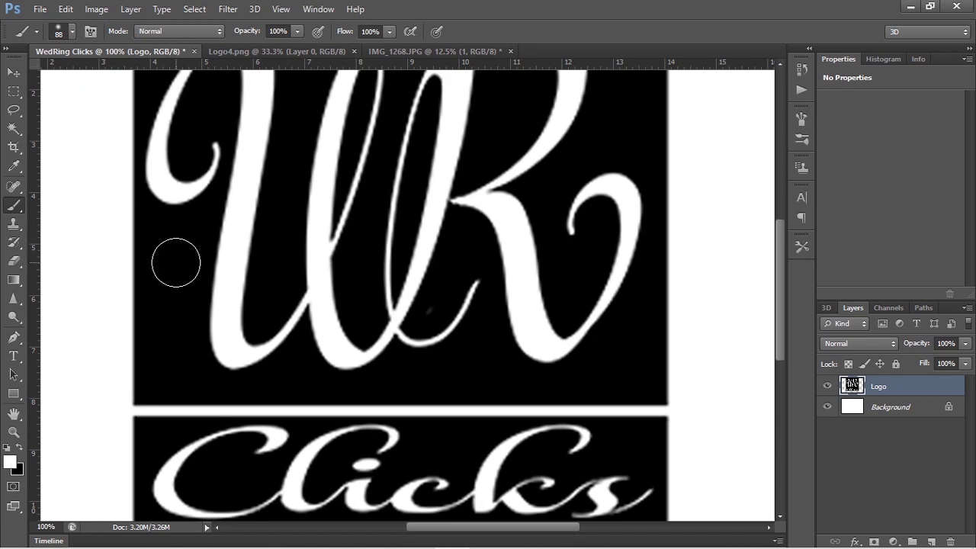
- Paint a soft white dab on the logo's black area beside the W, and a hard-edged one below it at 100% hardness
mouse_move(176, 254)
mouse_down()
mouse_move(176, 295)
mouse_move(174, 254)
mouse_up()
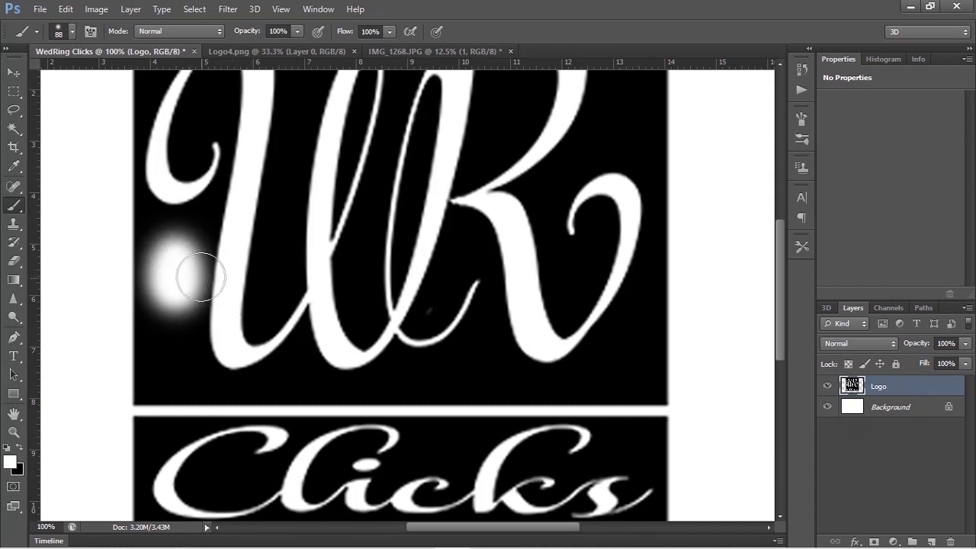
right_click(274, 263)
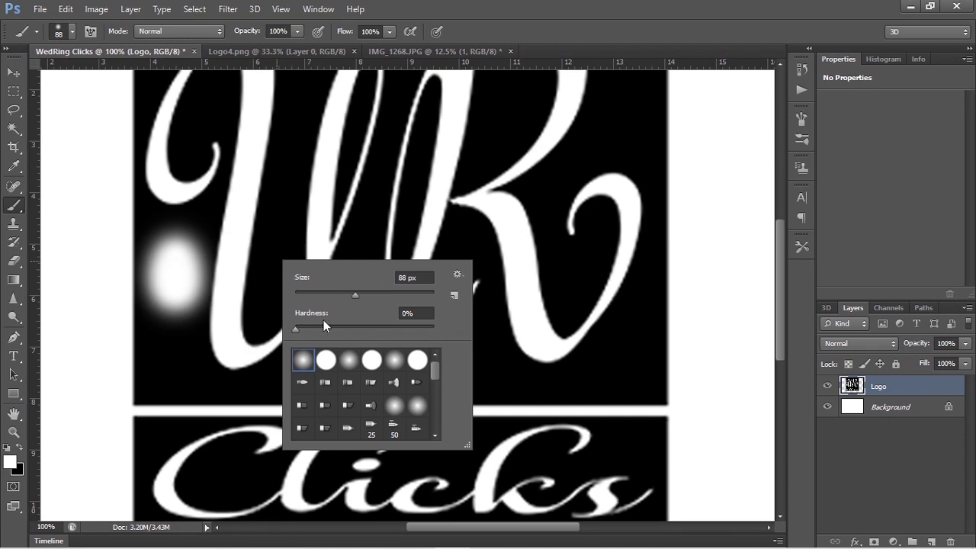
drag(295, 328, 476, 328)
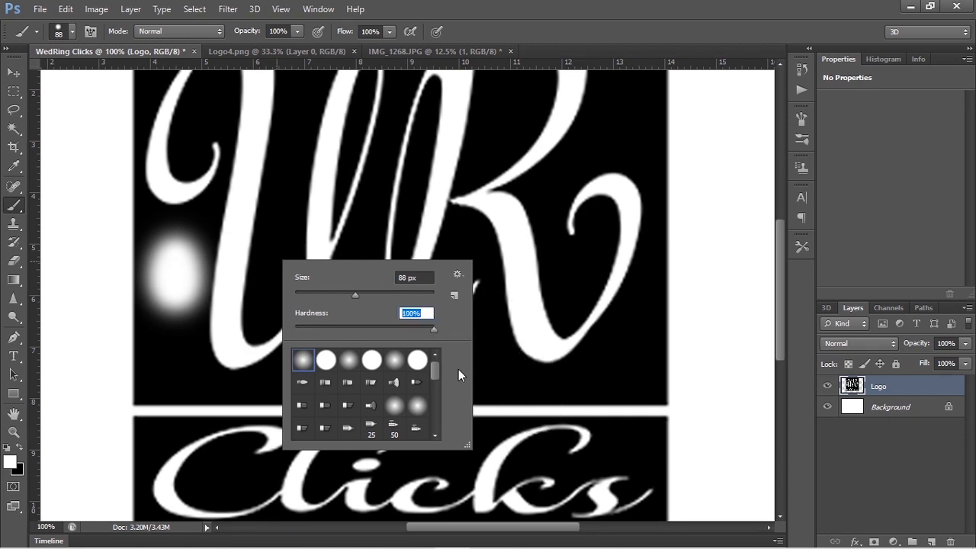
click(174, 366)
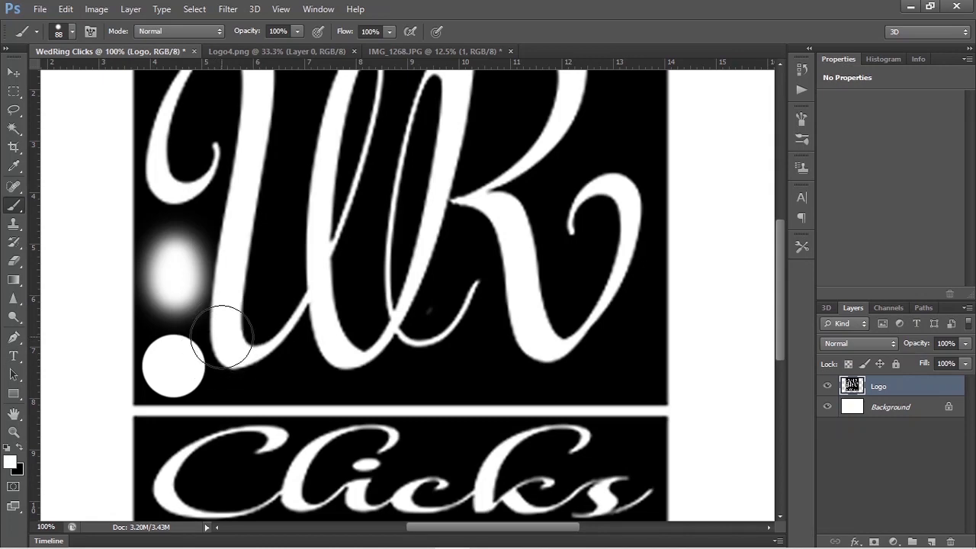
- Undo the white test dabs on the Logo layer
key(ctrl+z)
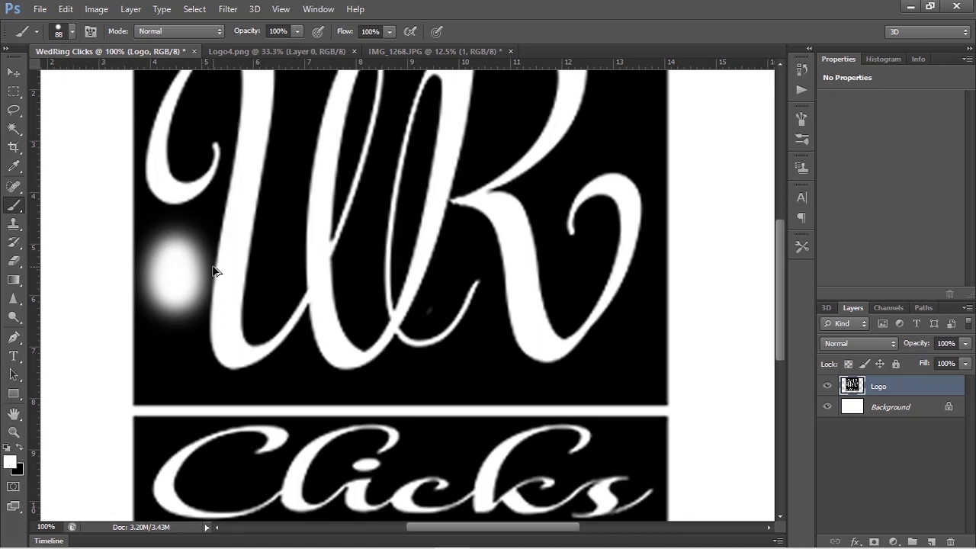
key(ctrl+z)
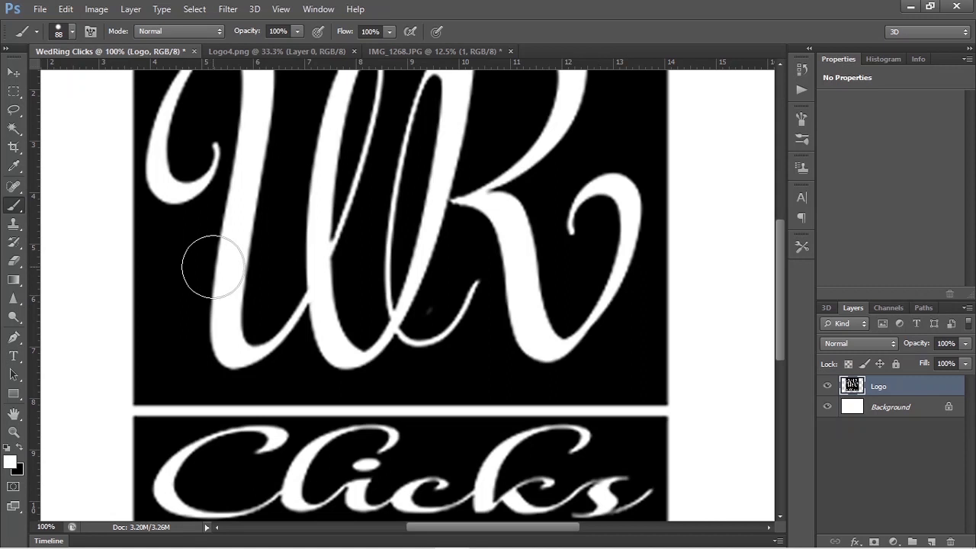
drag(175, 258, 176, 284)
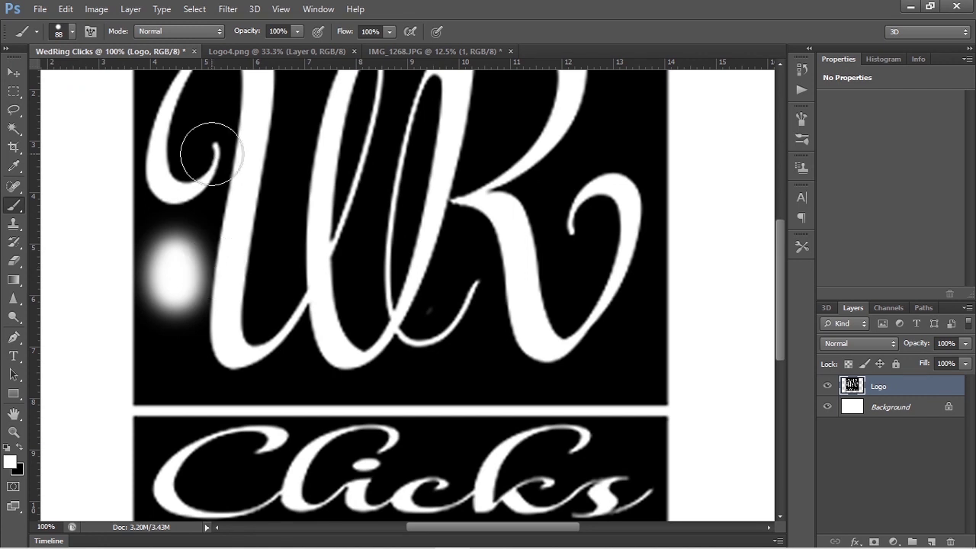
key(ctrl+z)
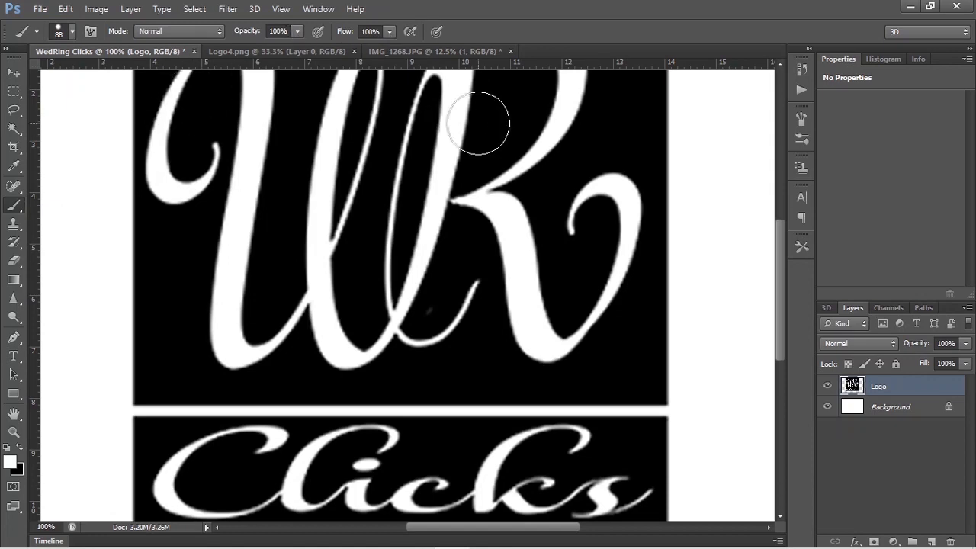
- Hide the Logo layer and select the Background layer for painting
click(297, 31)
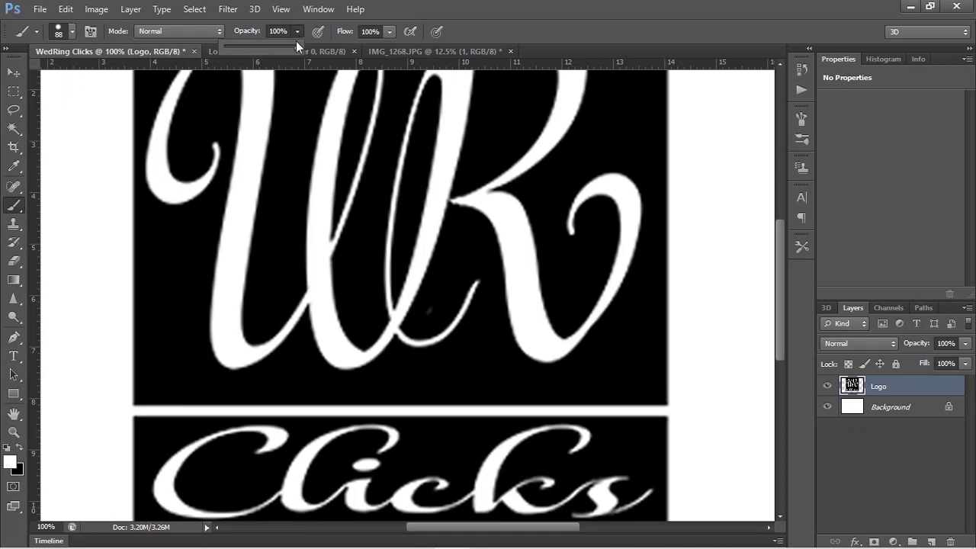
drag(286, 47, 316, 48)
click(828, 388)
click(829, 387)
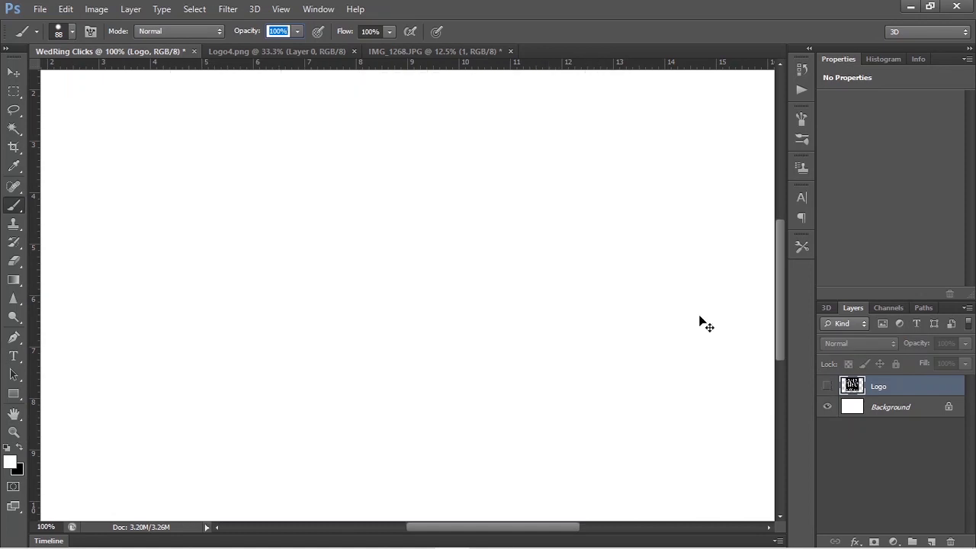
key(ctrl+minus)
key(ctrl+minus)
click(908, 408)
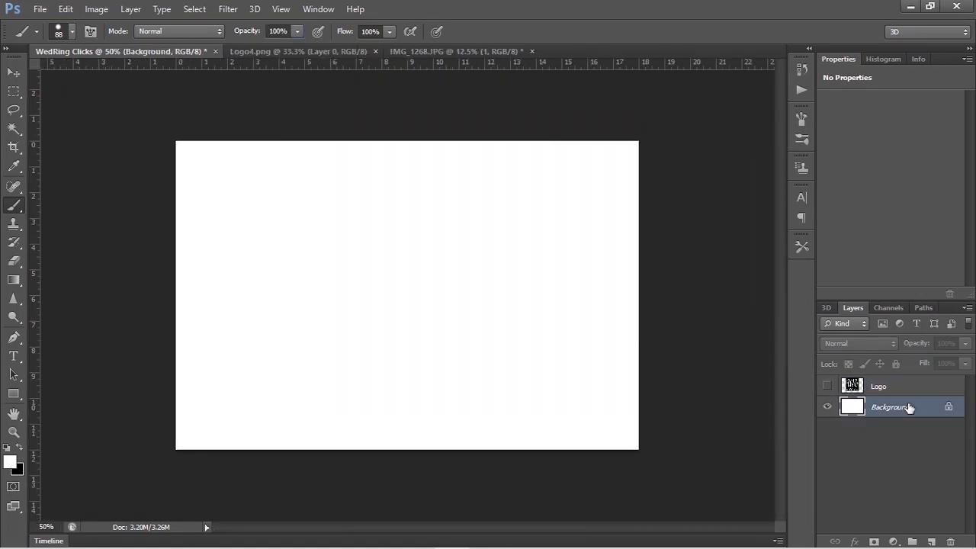
- Swap the colours to make black the foreground, and set the brush size to 146 px
click(20, 446)
right_click(333, 241)
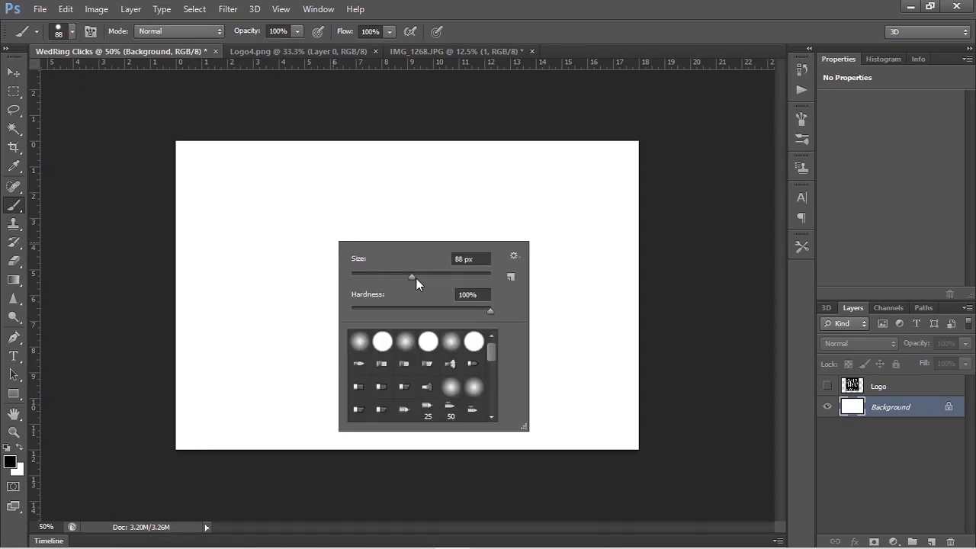
click(306, 227)
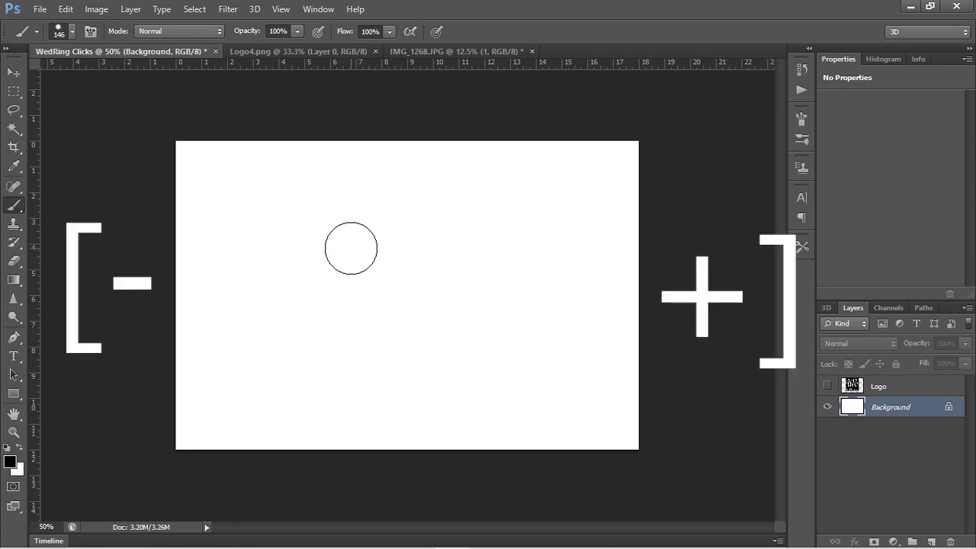
- Try stepping the brush size down and up between 80 px and 300 px, ending at 150 px
key(bracketleft)
key(bracketleft)
key(bracketleft)
key(bracketleft)
key(bracketleft)
key(bracketleft)
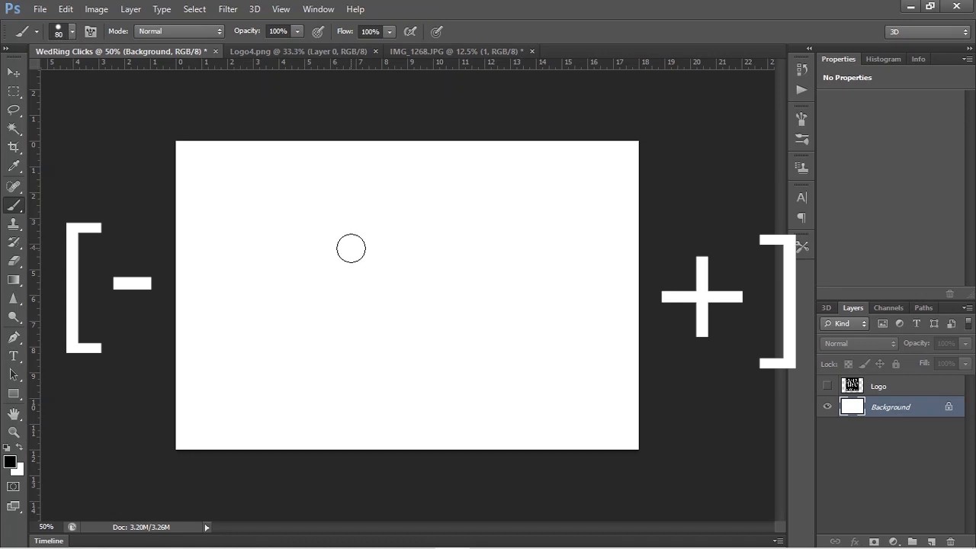
key(bracketright)
key(bracketright)
key(bracketright)
key(bracketright)
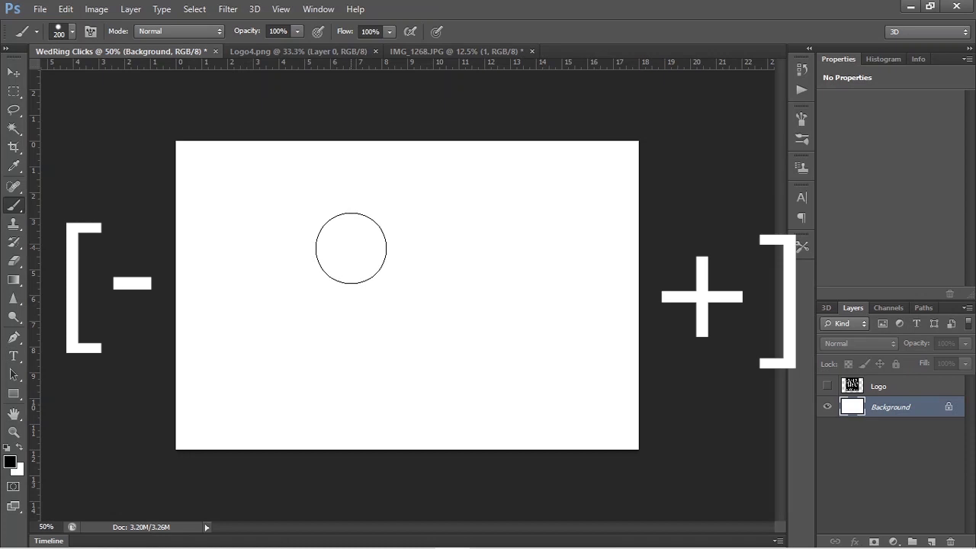
key(bracketleft)
key(bracketleft)
key(bracketleft)
key(bracketleft)
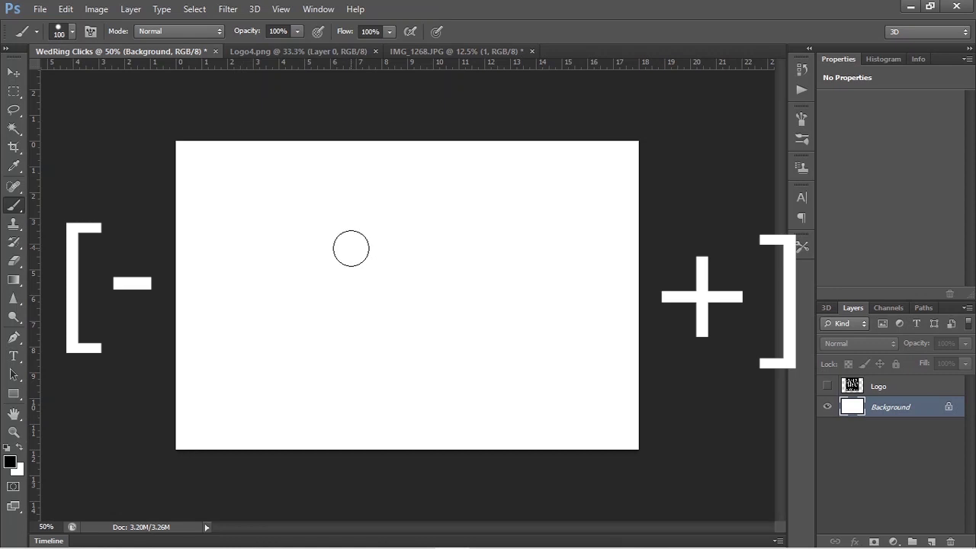
key(bracketright)
key(bracketright)
key(bracketright)
key(bracketright)
key(bracketright)
key(bracketright)
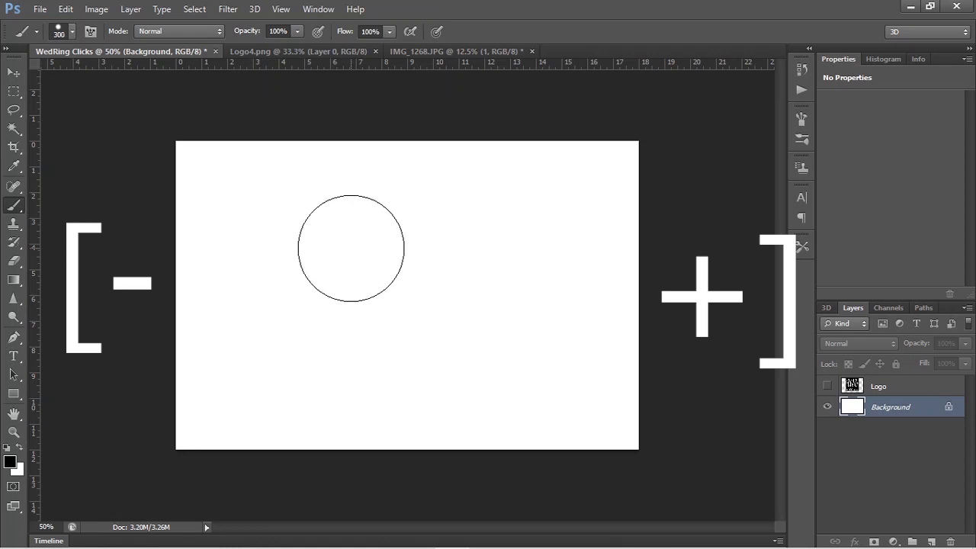
key(bracketleft)
key(bracketleft)
key(bracketleft)
key(bracketleft)
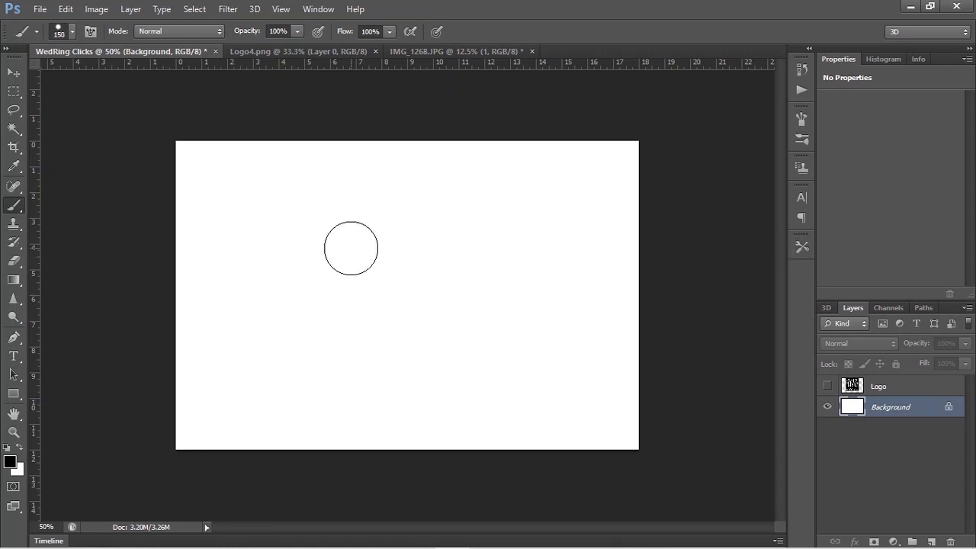
- Resize the brush to 102 px and paint one black dab near the upper-left corner of the canvas
key(alt)
mouse_move(356, 242)
mouse_down()
mouse_move(377, 249)
mouse_move(342, 254)
mouse_move(348, 113)
mouse_move(356, 304)
mouse_up()
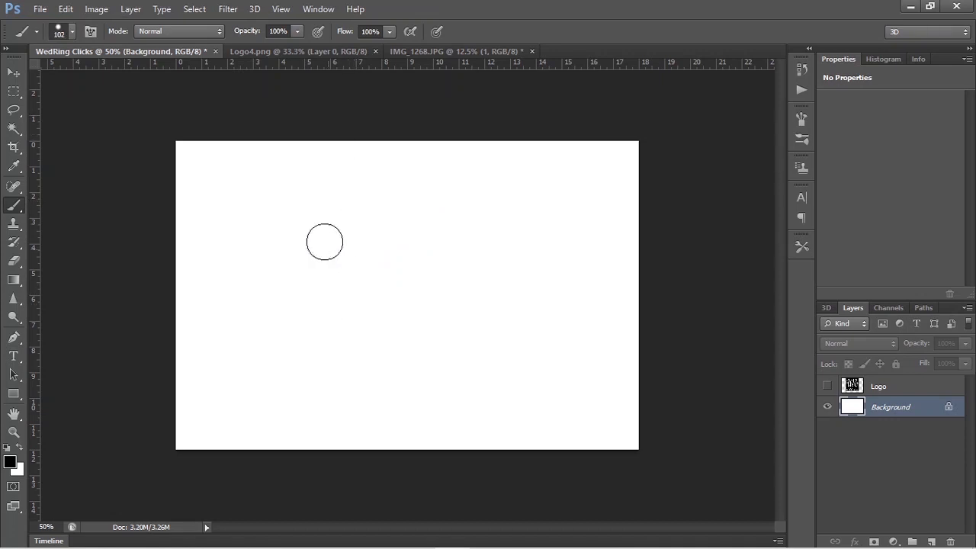
click(298, 31)
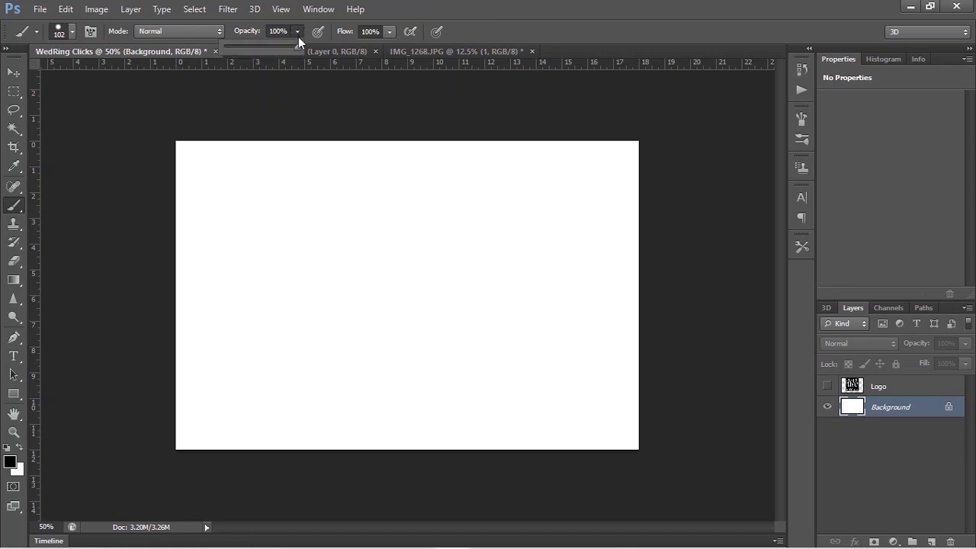
click(298, 36)
click(263, 199)
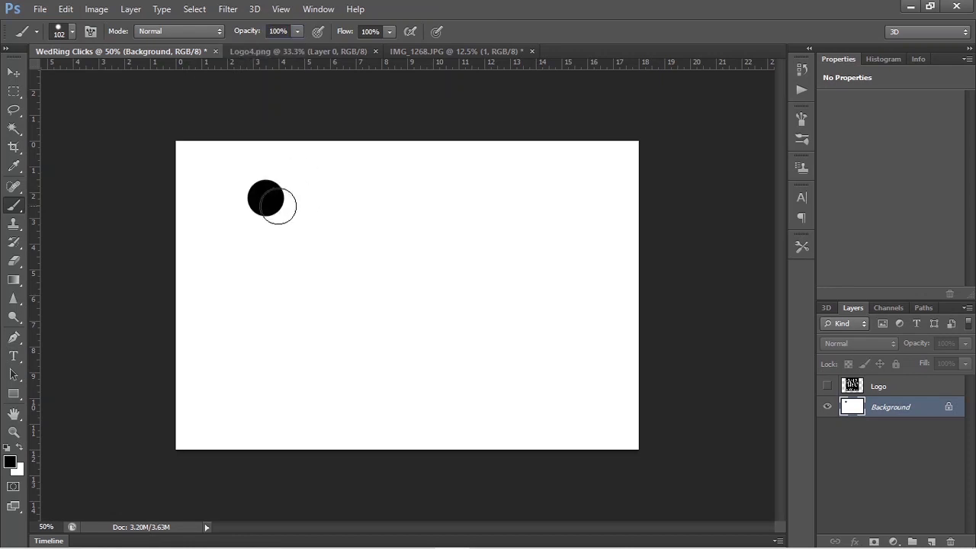
- Set the foreground colour to pure red (ff0000) and select the Background layer
click(10, 462)
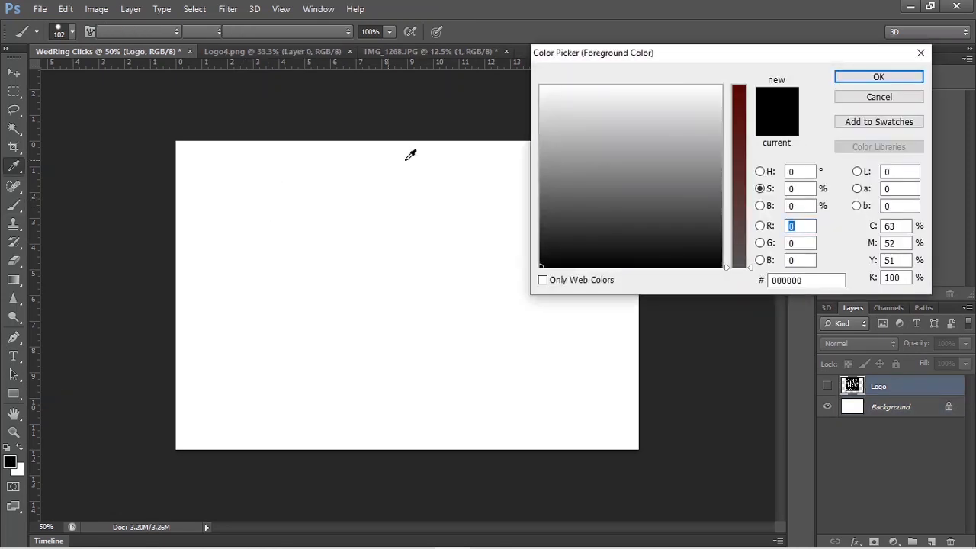
click(760, 171)
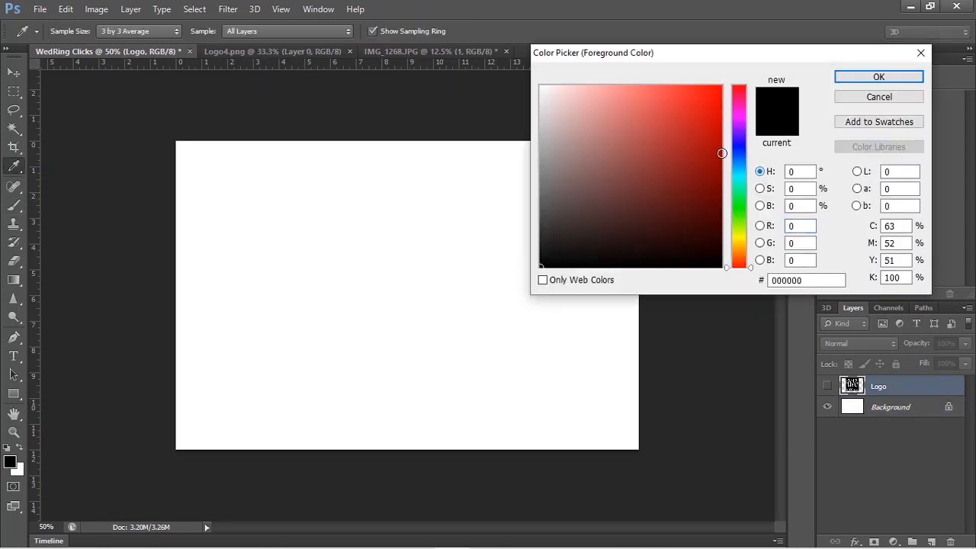
drag(703, 112, 732, 63)
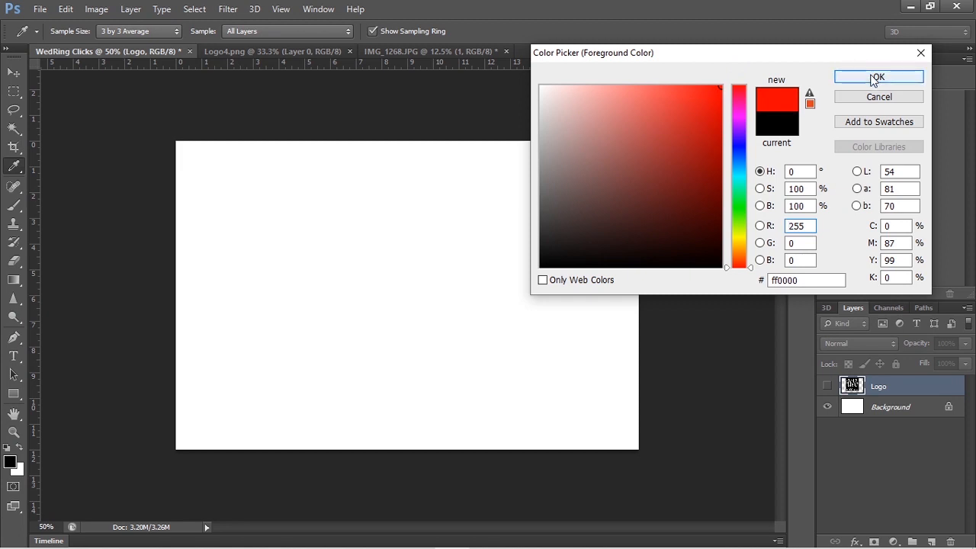
key(Return)
key(alt+bracketleft)
- Try a small red dab near the upper-left corner of the canvas and undo it
click(254, 203)
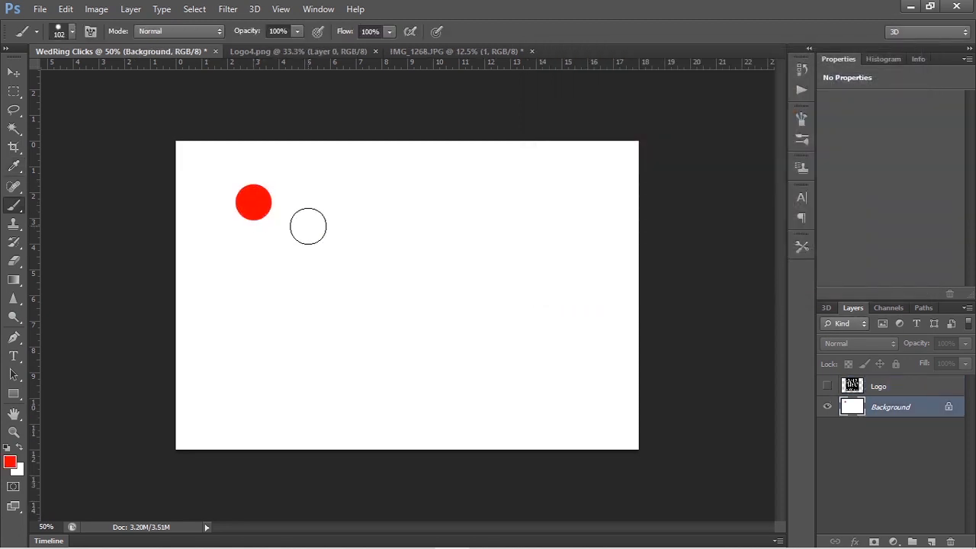
key(ctrl+z)
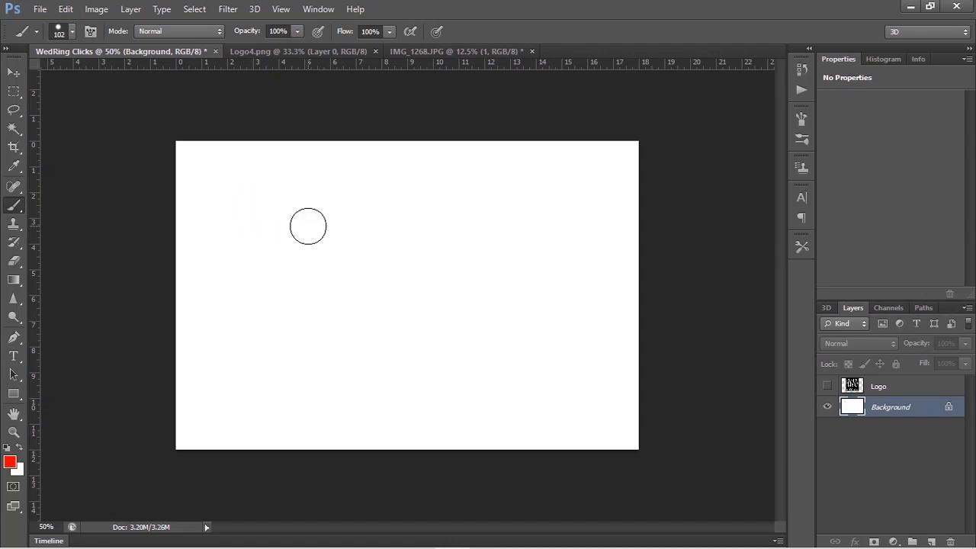
- Enlarge the brush to 400 px and paint one solid red circle in the upper-left part of the canvas
key(bracketright)
key(bracketright)
key(bracketright)
key(bracketright)
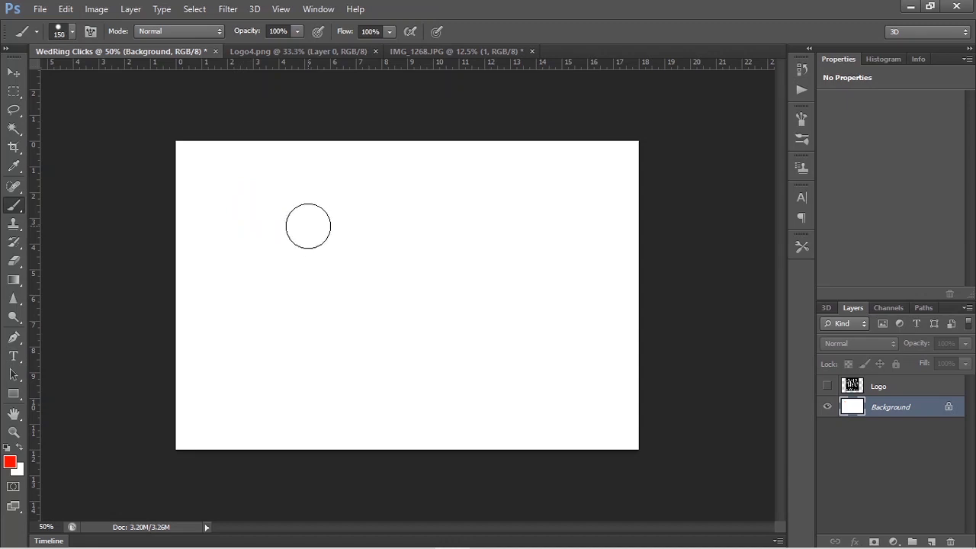
key(bracketright)
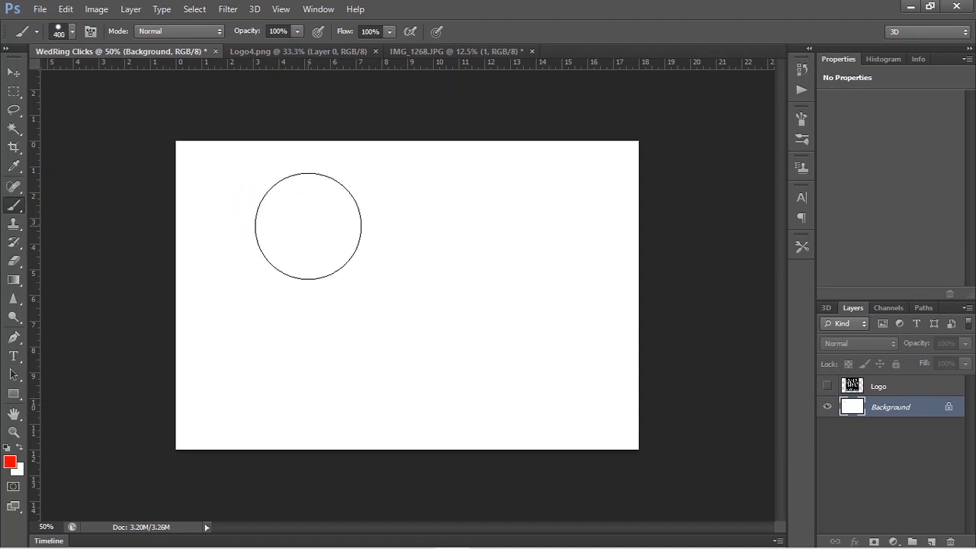
click(271, 234)
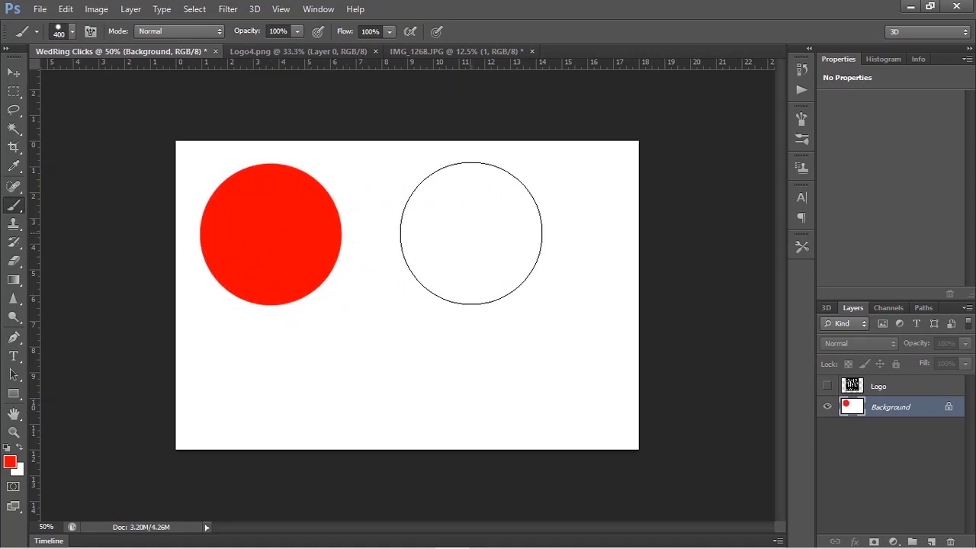
- Set the brush opacity to 50% and paint a second red circle to the right of the solid one
click(298, 31)
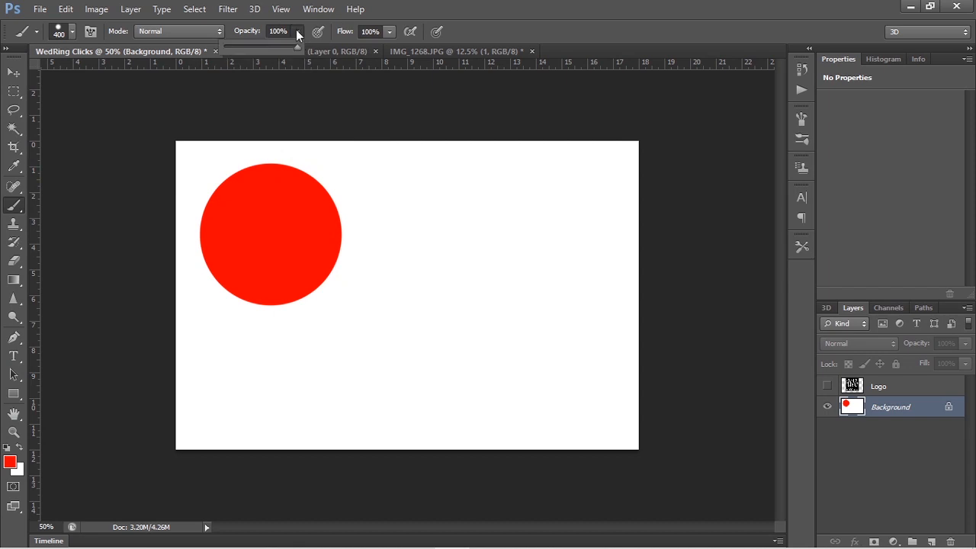
drag(273, 50, 268, 50)
text(50)
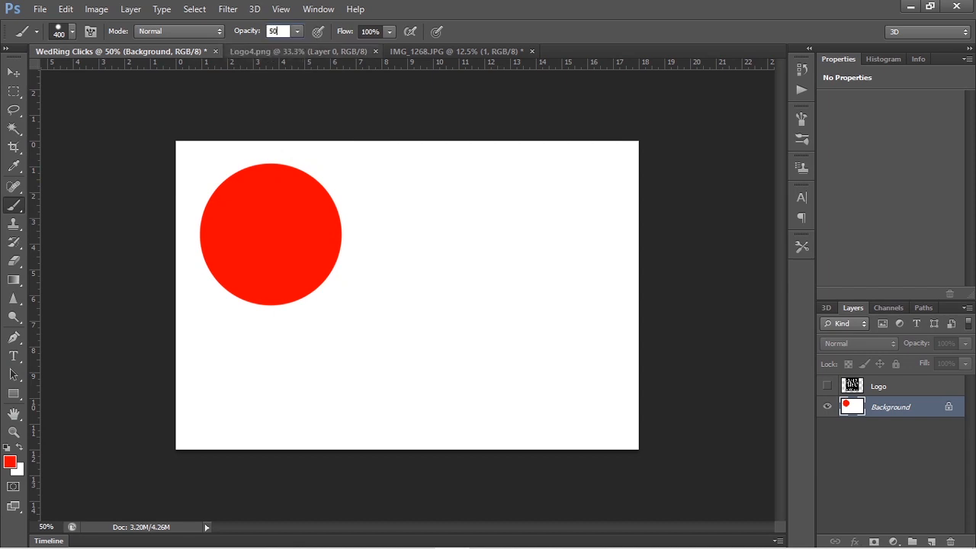
key(Return)
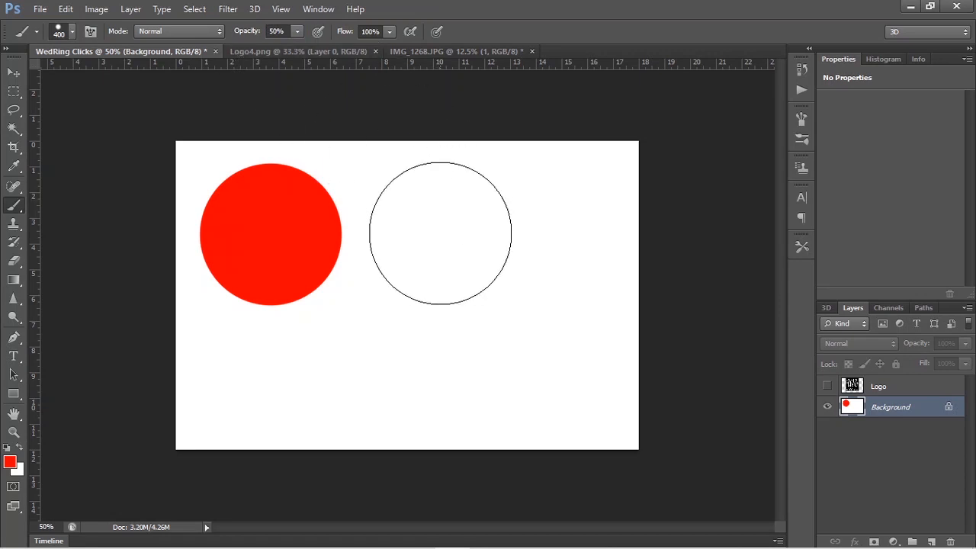
click(440, 236)
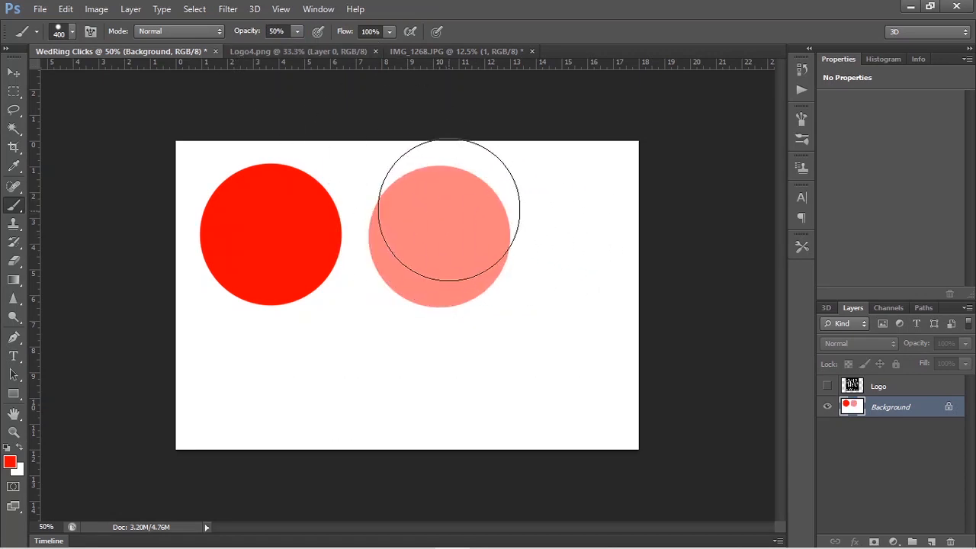
- Set the brush opacity to 10%
click(296, 31)
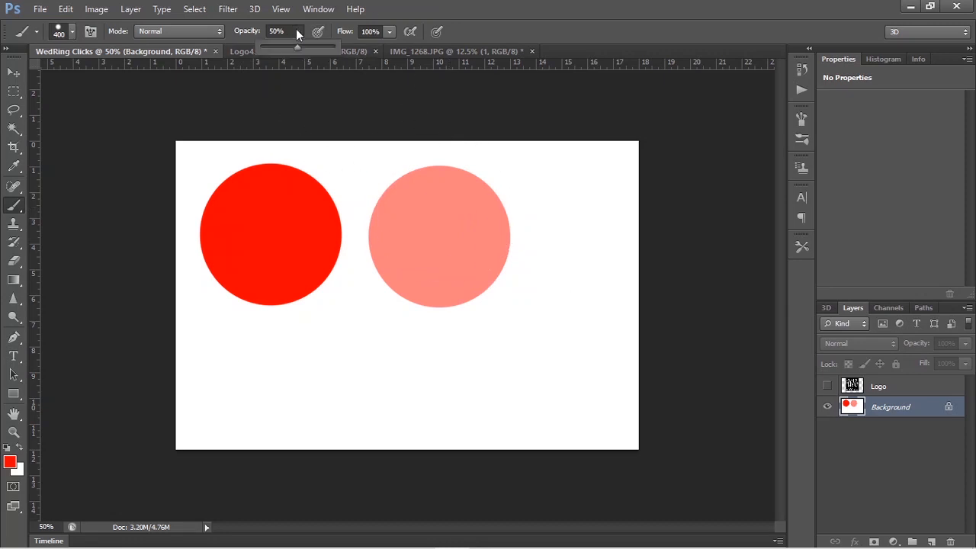
drag(279, 32, 254, 38)
text(10)
key(Return)
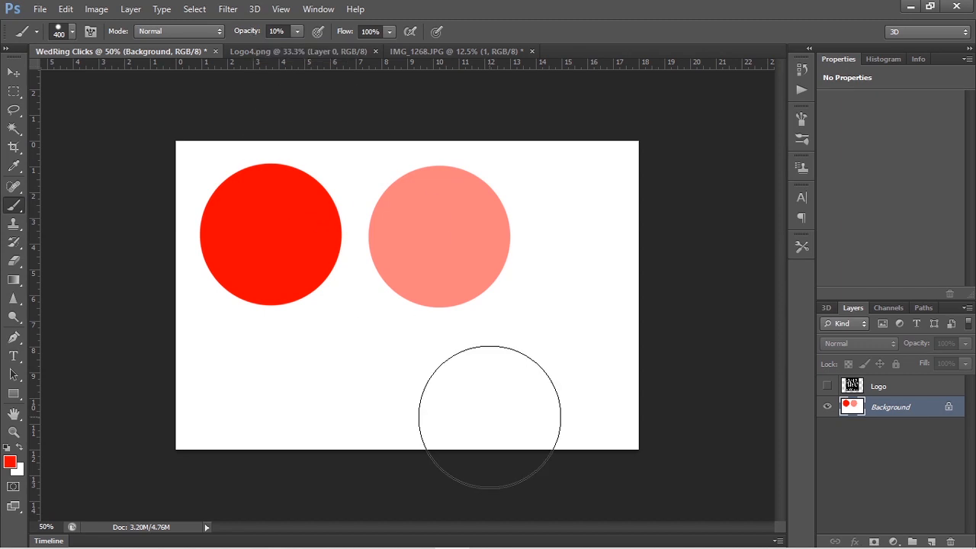
- Paint a faint third circle at the canvas's lower right, then handwrite 100, 50 and 10 on the circles with a white 25 px brush
click(532, 370)
mouse_move(219, 221)
mouse_down()
mouse_move(233, 259)
mouse_move(245, 238)
mouse_move(261, 249)
mouse_move(244, 236)
mouse_move(264, 237)
mouse_move(271, 215)
mouse_move(293, 236)
mouse_move(280, 216)
mouse_up()
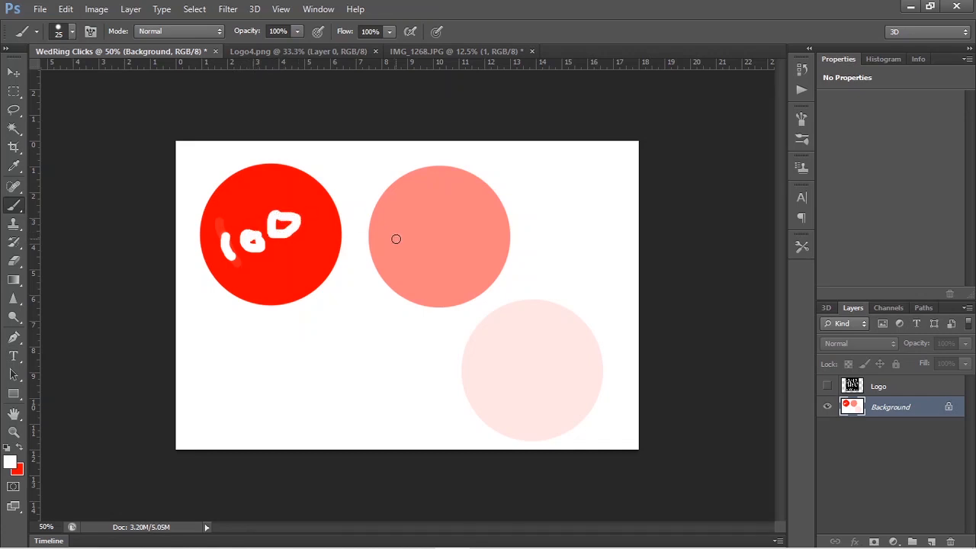
mouse_move(414, 185)
mouse_down()
mouse_move(398, 203)
mouse_move(407, 215)
mouse_move(422, 200)
mouse_move(436, 219)
mouse_move(420, 246)
mouse_up()
mouse_move(464, 197)
mouse_down()
mouse_move(452, 224)
mouse_move(475, 220)
mouse_move(456, 203)
mouse_up()
drag(494, 342, 507, 388)
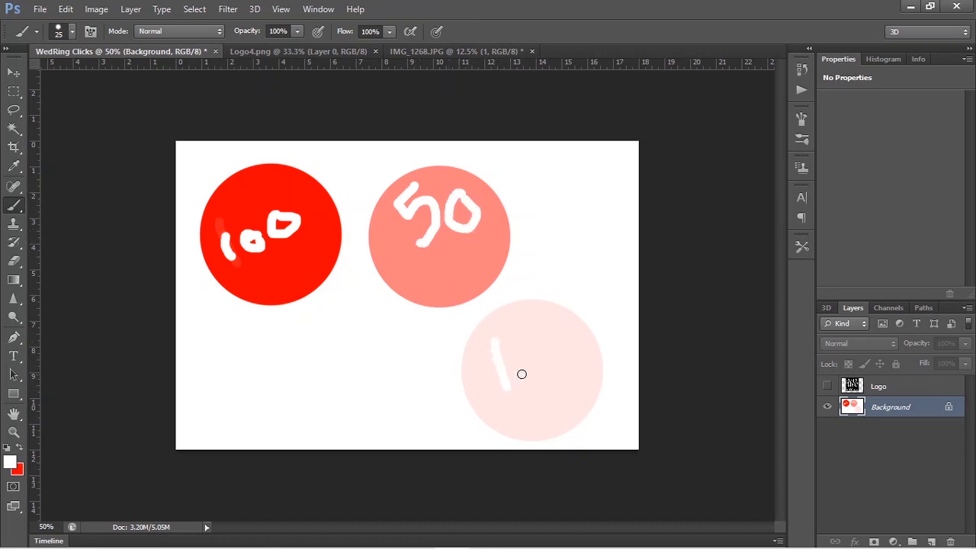
mouse_move(516, 349)
mouse_down()
mouse_move(544, 356)
mouse_move(523, 345)
mouse_up()
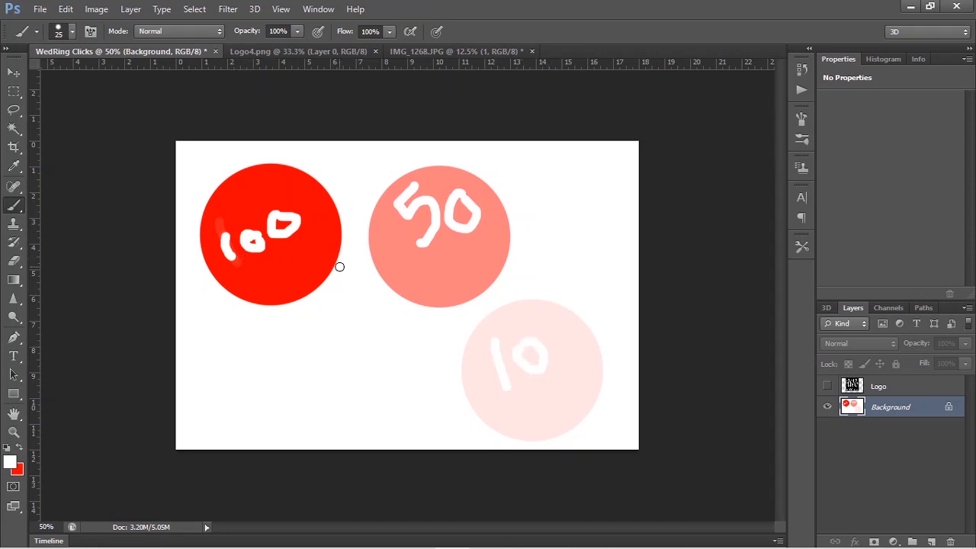
- Undo all the handwritten labels and painted circles until the canvas is blank white
key(ctrl+alt+z)
key(ctrl+alt+z)
key(ctrl+alt+z)
key(ctrl+alt+z)
key(ctrl+alt+z)
key(ctrl+alt+z)
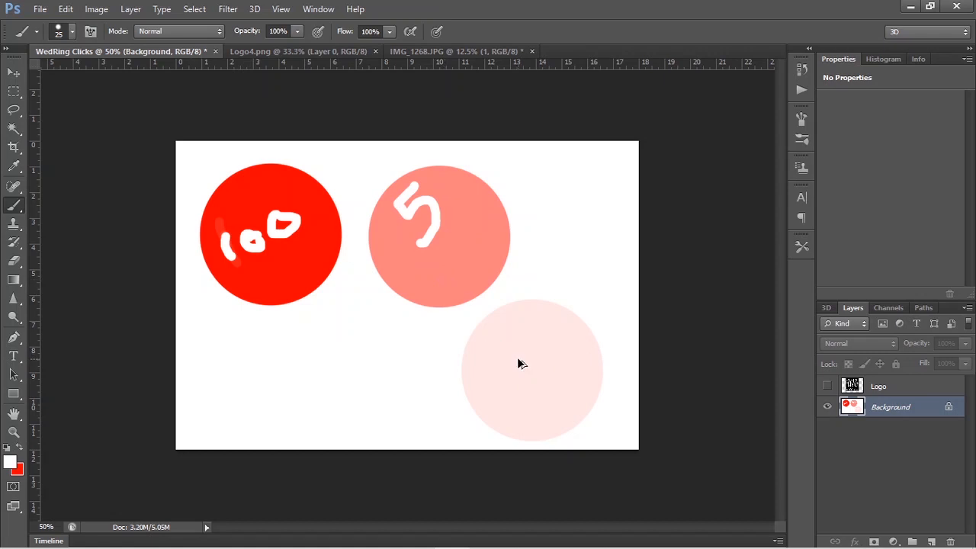
key(ctrl+alt+z)
key(ctrl+alt+z)
key(ctrl+alt+z)
key(ctrl+alt+z)
key(ctrl+alt+z)
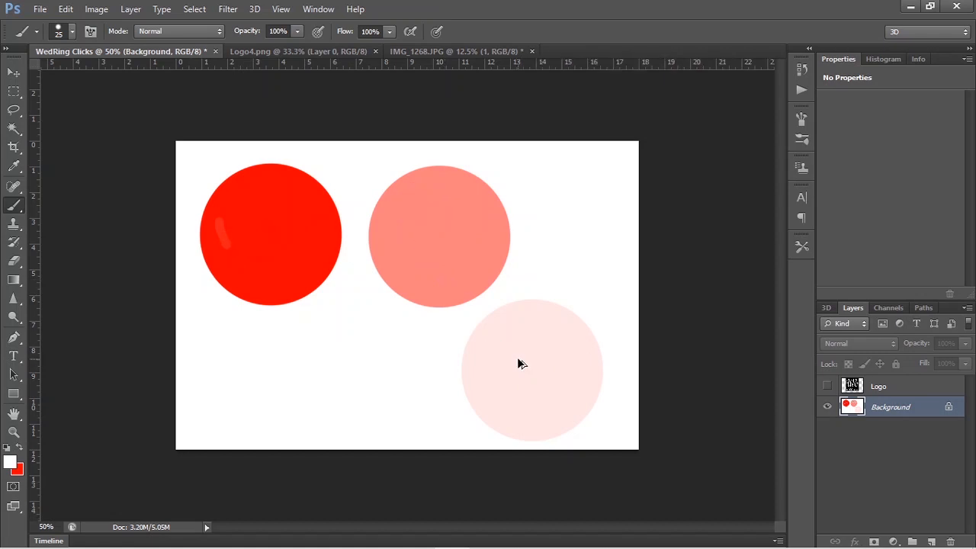
key(ctrl+alt+z)
key(ctrl+alt+z)
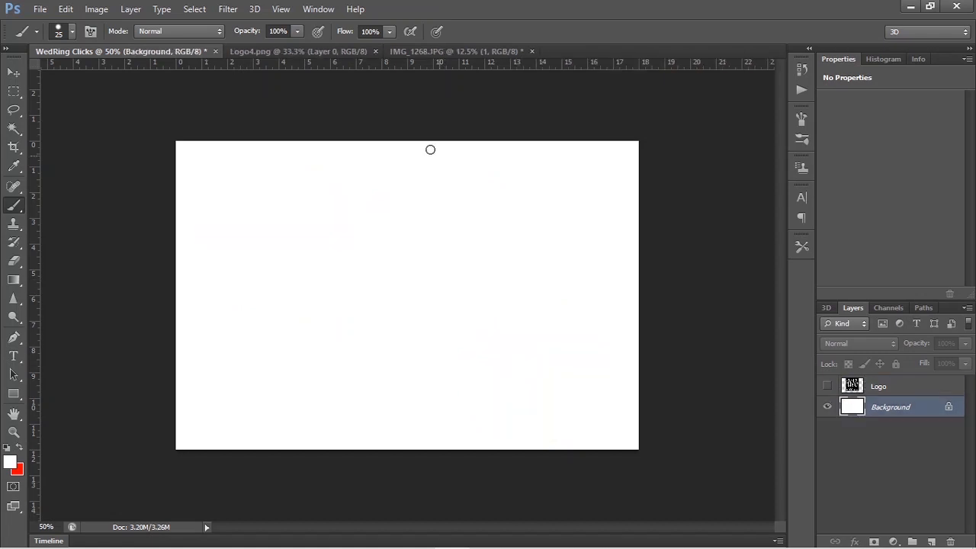
- Enlarge the brush to 400 px, switch to red and paint a solid circle in the canvas's upper-left part at 100% flow
click(391, 32)
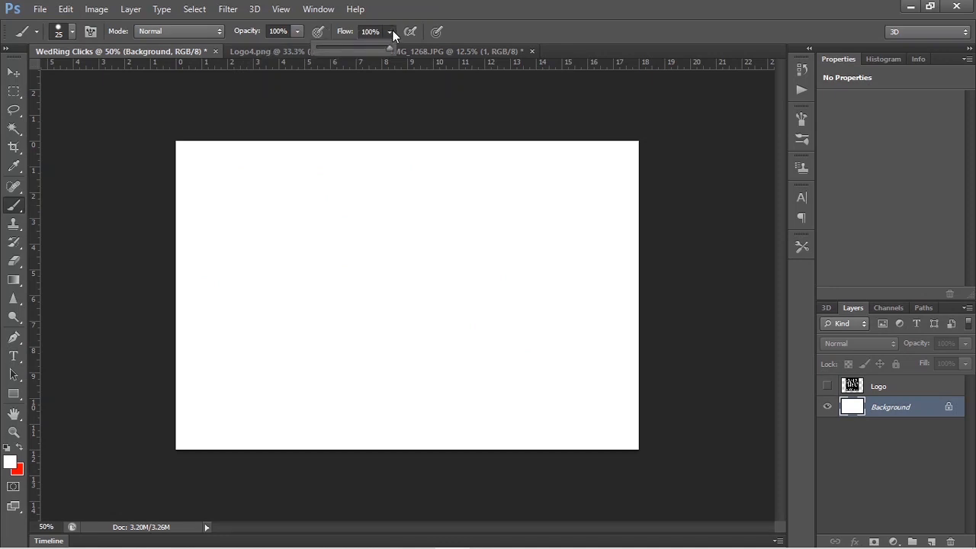
click(391, 32)
key(bracketright)
key(bracketright)
key(bracketright)
key(bracketright)
key(bracketright)
key(bracketright)
key(bracketright)
key(bracketright)
key(bracketright)
key(bracketright)
key(bracketright)
key(bracketright)
key(bracketright)
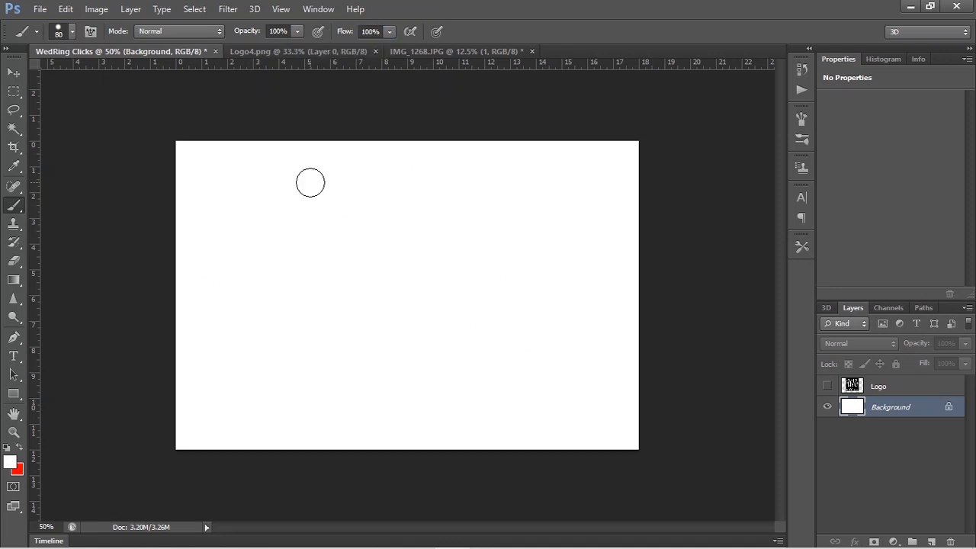
key(bracketright)
key(bracketright)
key(bracketright)
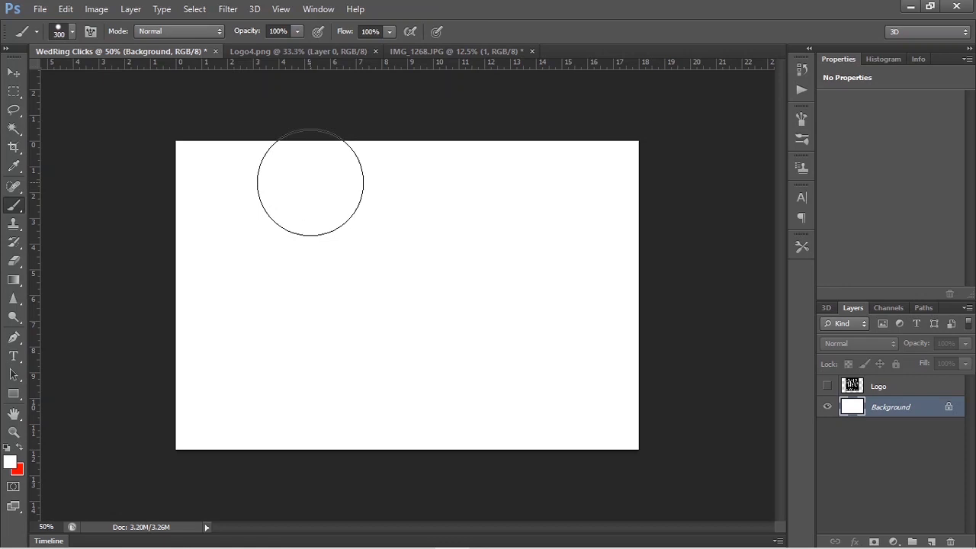
key(x)
key(bracketright)
click(269, 231)
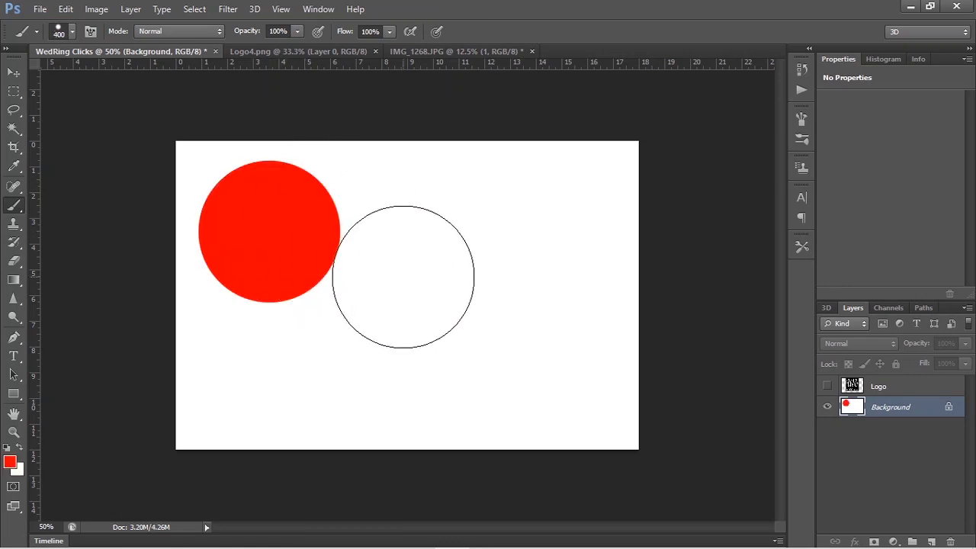
- Set the brush flow to 50% and build up a second circle beside the first with repeated dabs on the same spot
click(370, 31)
text(50)
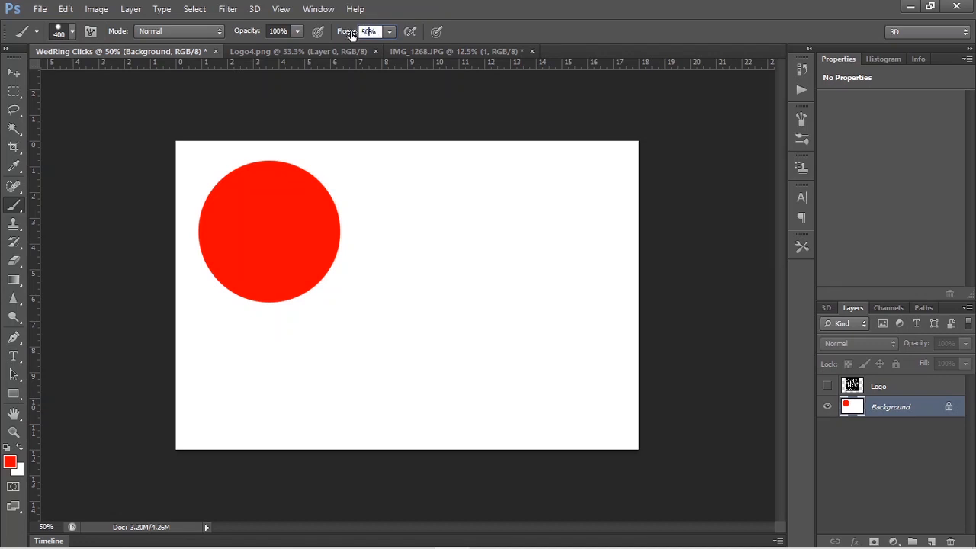
key(Return)
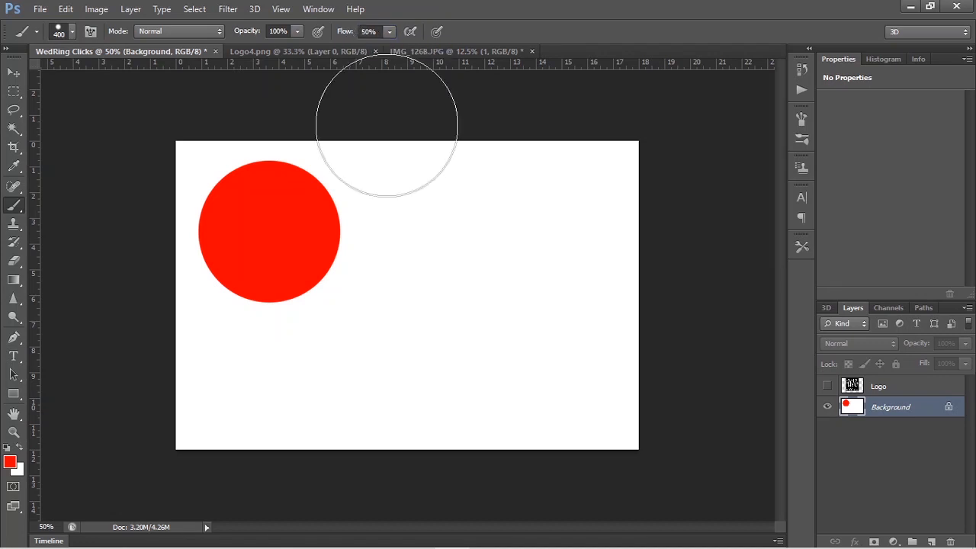
click(426, 233)
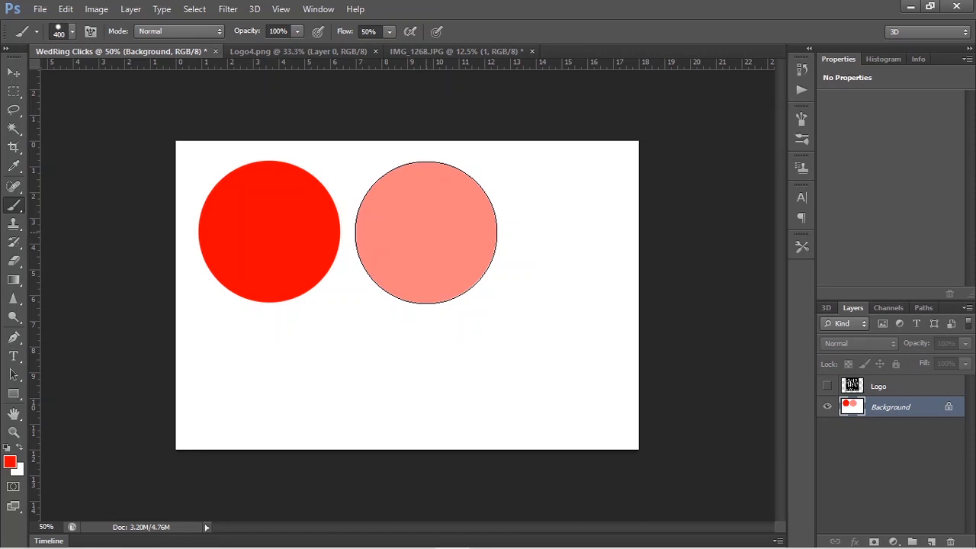
click(427, 232)
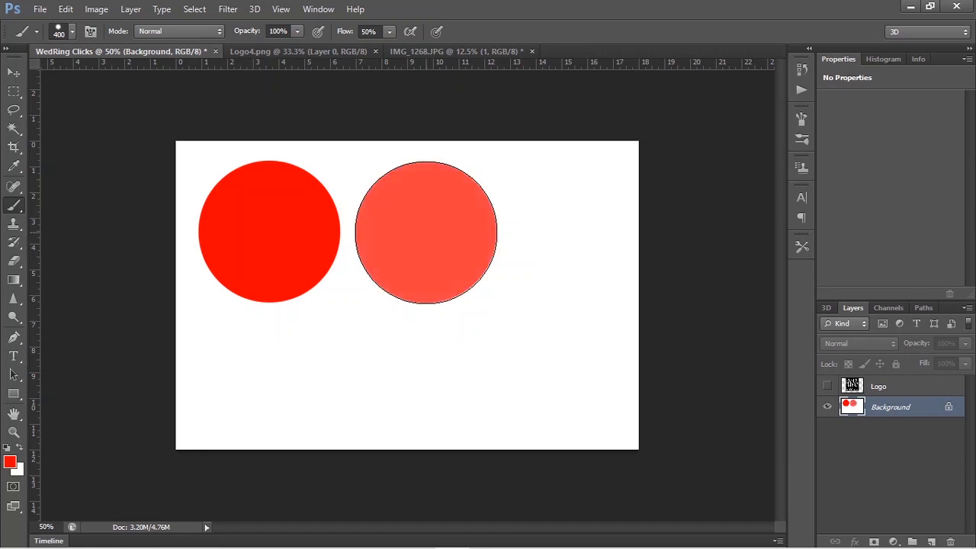
click(427, 233)
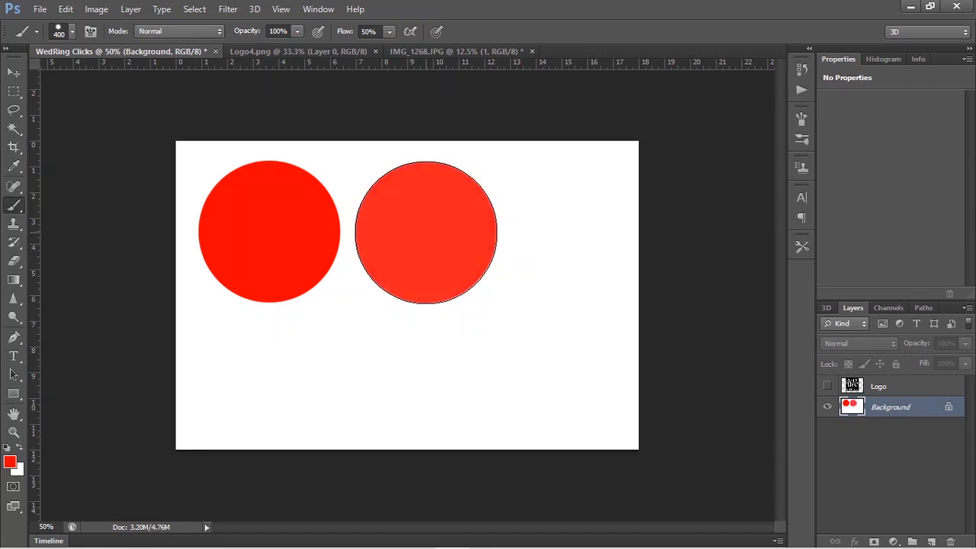
click(426, 233)
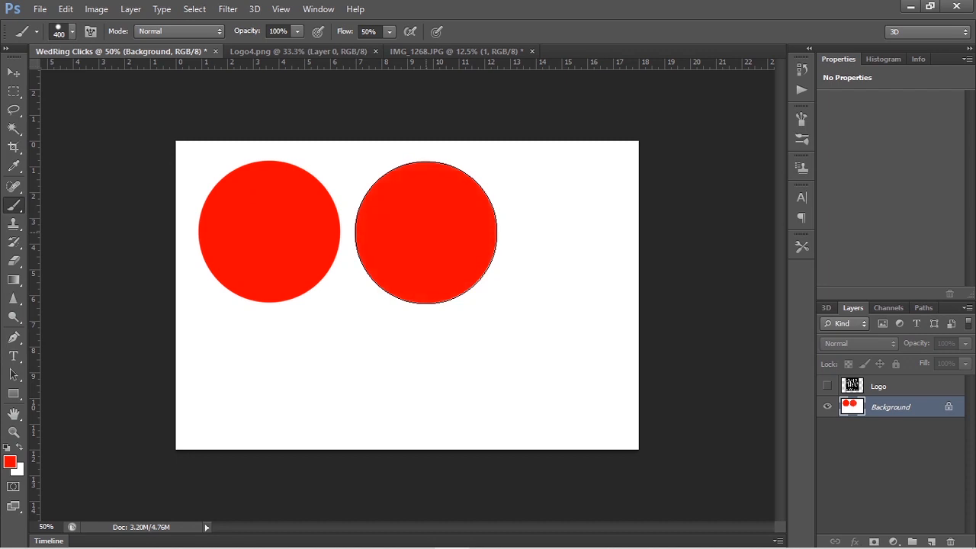
- Reduce the brush to 125 px and paint a short horizontal stroke and a small built-up circle beneath the large circles
key(bracketleft)
key(bracketleft)
key(bracketleft)
key(bracketleft)
key(bracketleft)
mouse_move(434, 379)
mouse_down()
mouse_move(493, 379)
mouse_move(437, 381)
mouse_move(487, 381)
mouse_move(440, 383)
mouse_move(463, 383)
mouse_move(438, 381)
mouse_up()
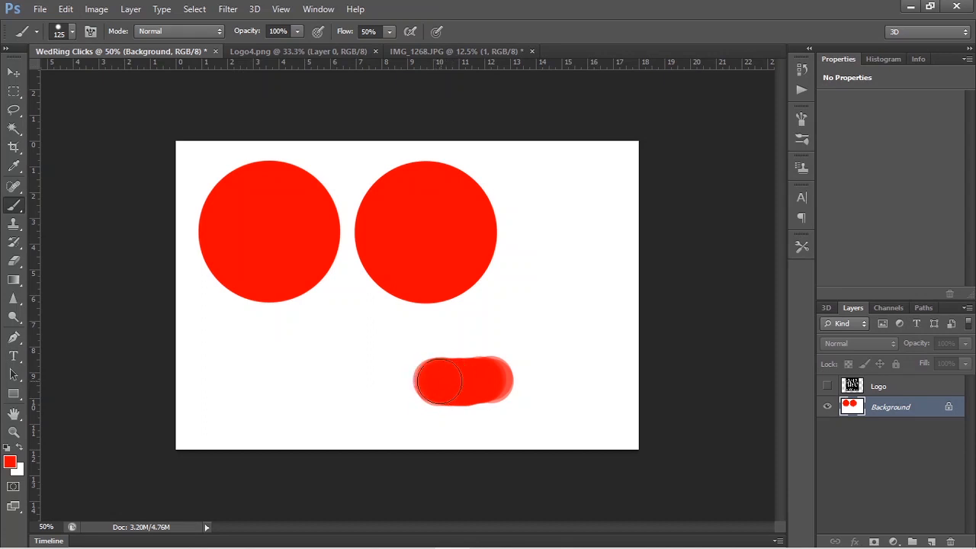
click(308, 370)
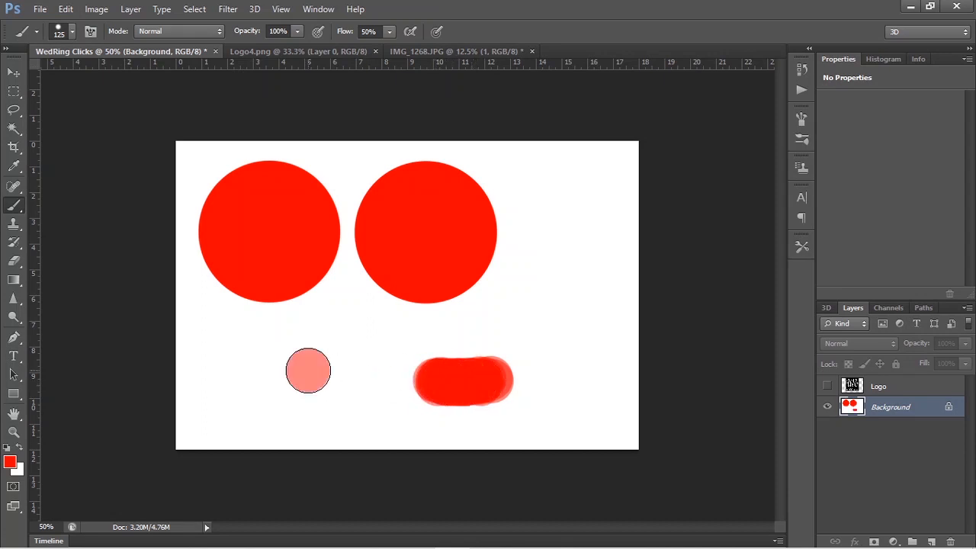
drag(308, 370, 308, 370)
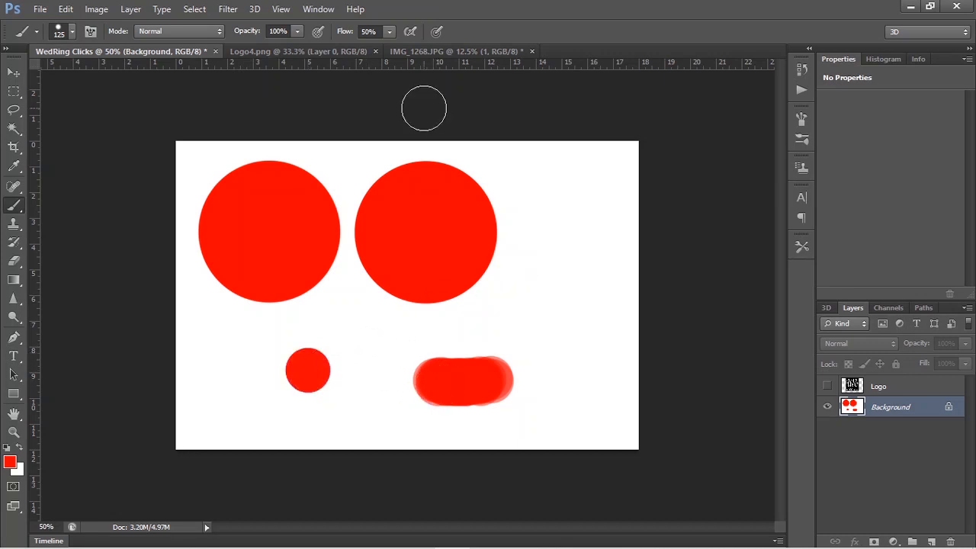
- Set the brush flow to 13% and build up two small red circles to the right of the large ones
click(389, 31)
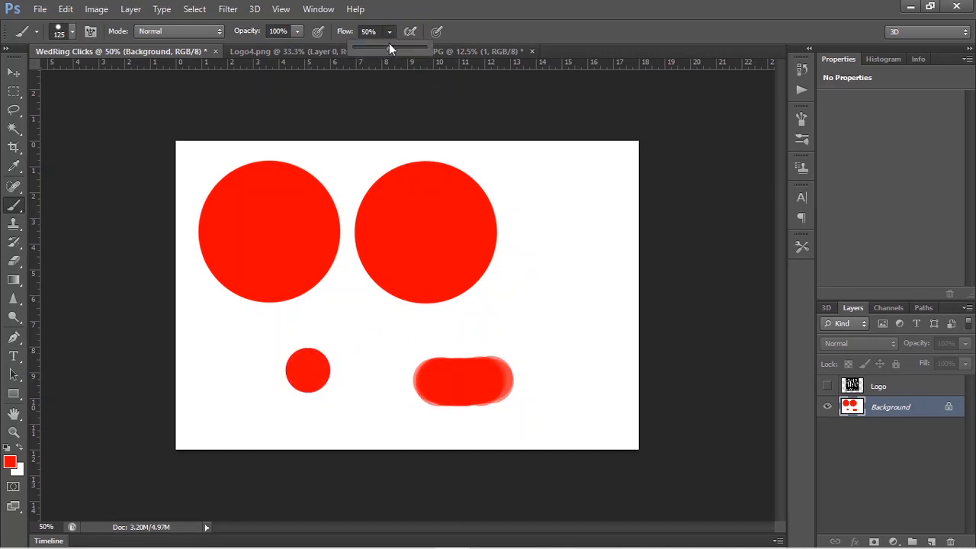
drag(389, 49, 361, 49)
click(554, 236)
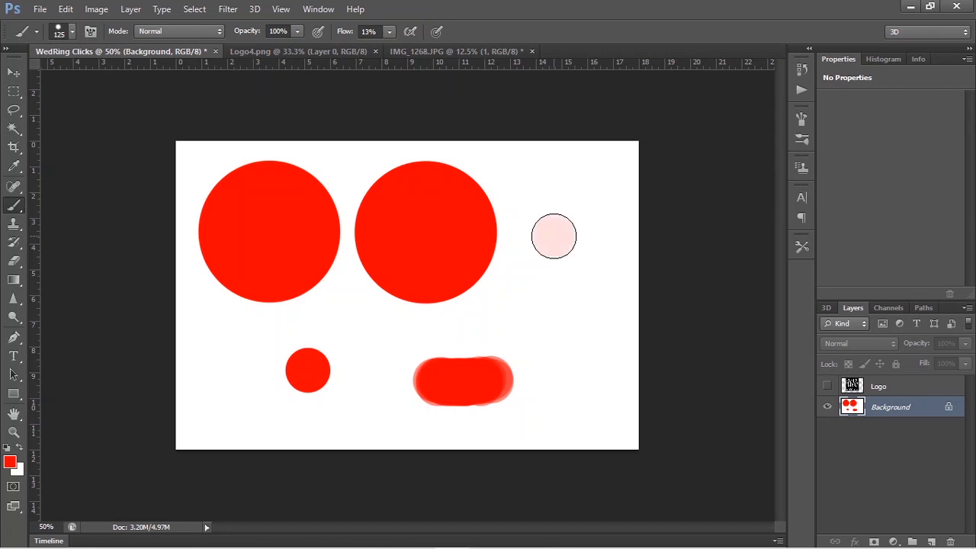
drag(553, 235, 553, 236)
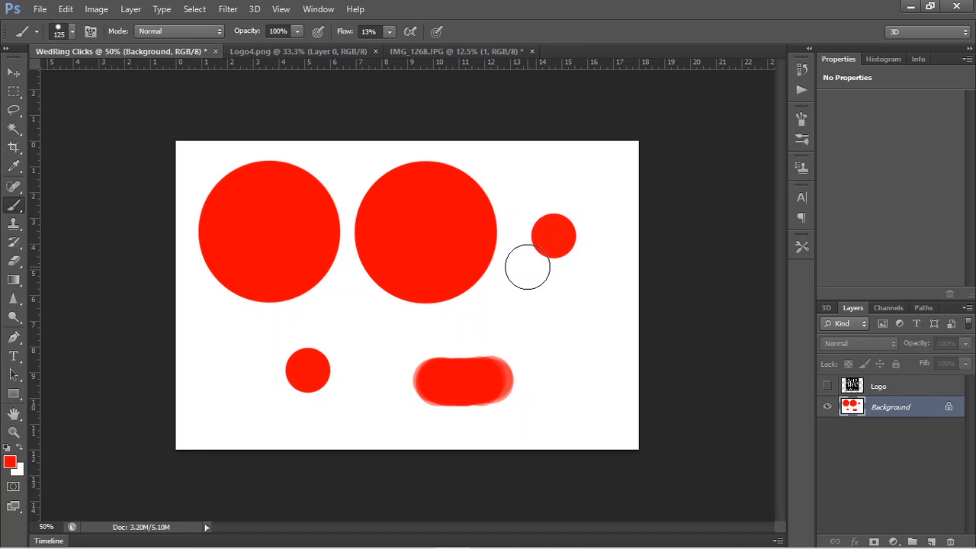
drag(527, 300, 526, 301)
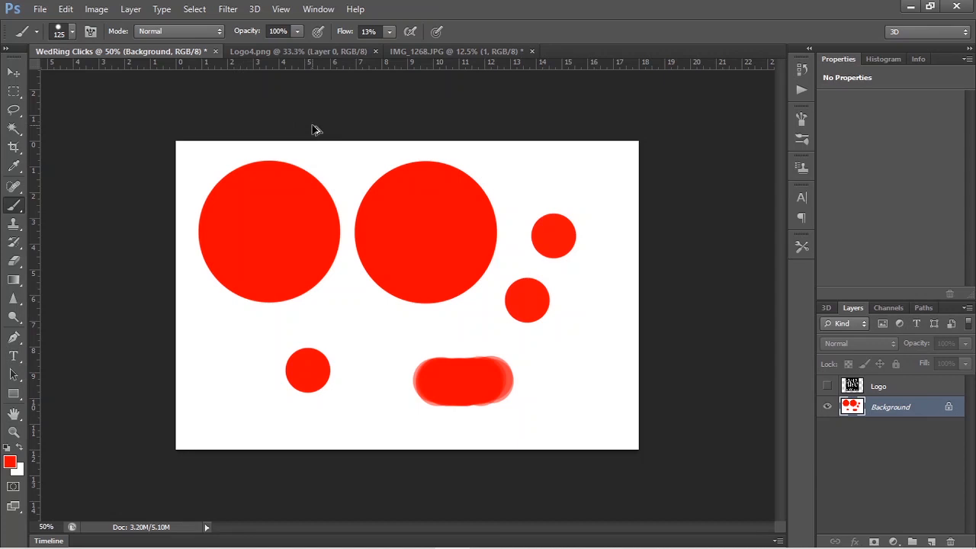
- Undo the last few dabs on the lower of the two small circles on the right
key(ctrl+alt+z)
key(ctrl+alt+z)
key(ctrl+alt+z)
key(ctrl+alt+z)
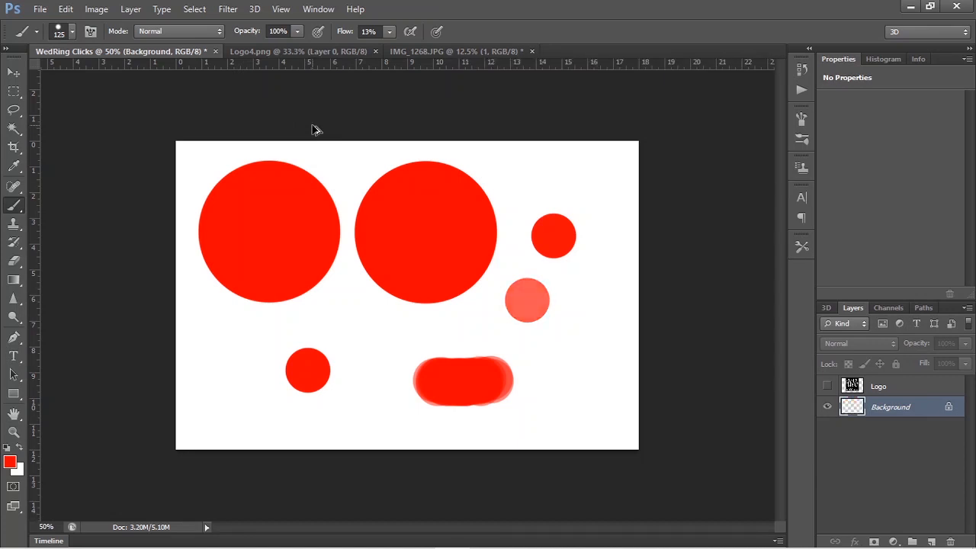
- Switch to the Eraser tool and enlarge its brush to 600 px over the upper-left circle
key(e)
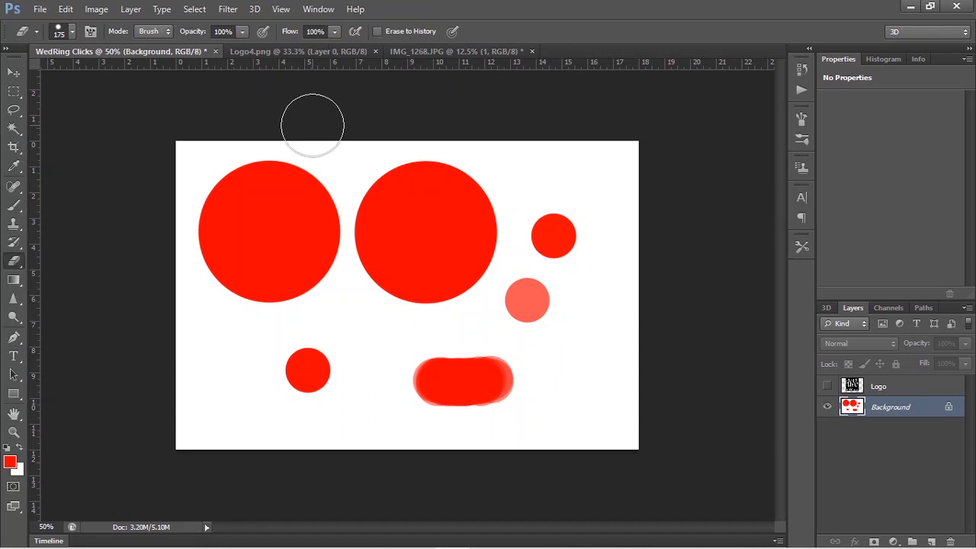
key(bracketright)
key(bracketright)
key(bracketright)
key(bracketright)
key(bracketright)
key(bracketright)
key(bracketright)
key(bracketright)
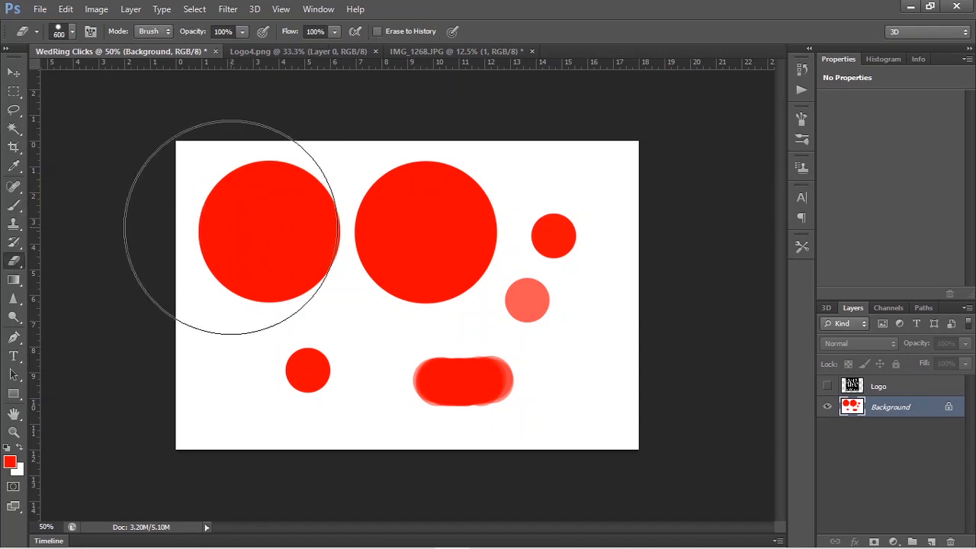